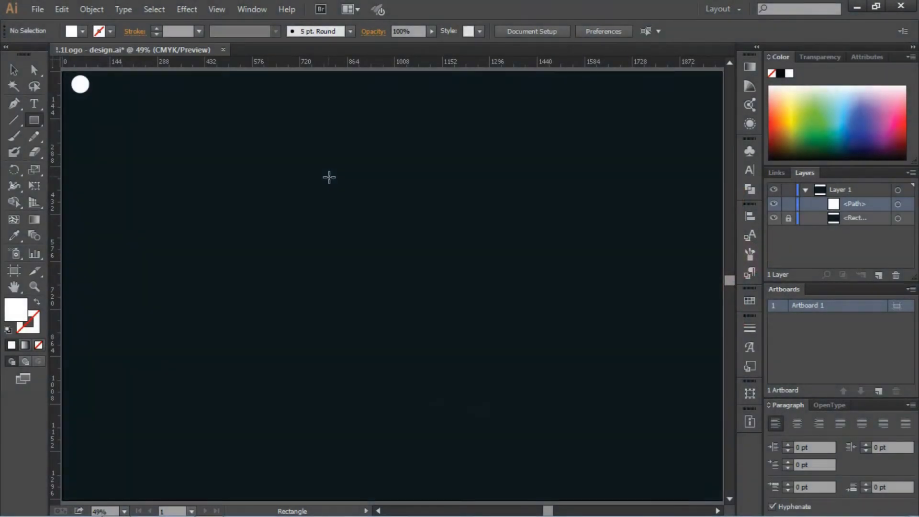
- Create a 200 × 200 px square with the Rectangle tool in the upper middle of the artboard
{"action": "left_click", "coordinate": [340, 181]}
{"action": "left_click", "coordinate": [511, 142]}
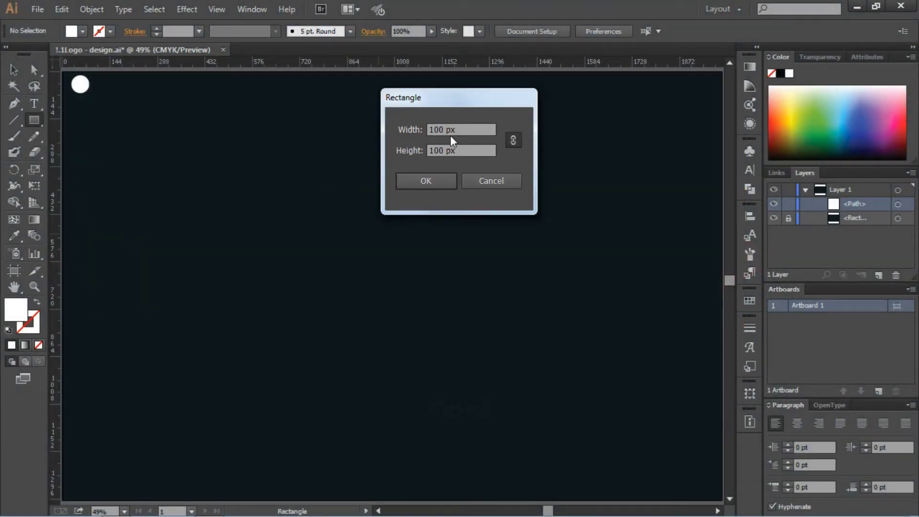
{"action": "double_click", "coordinate": [437, 130]}
{"action": "type", "text": "200"}
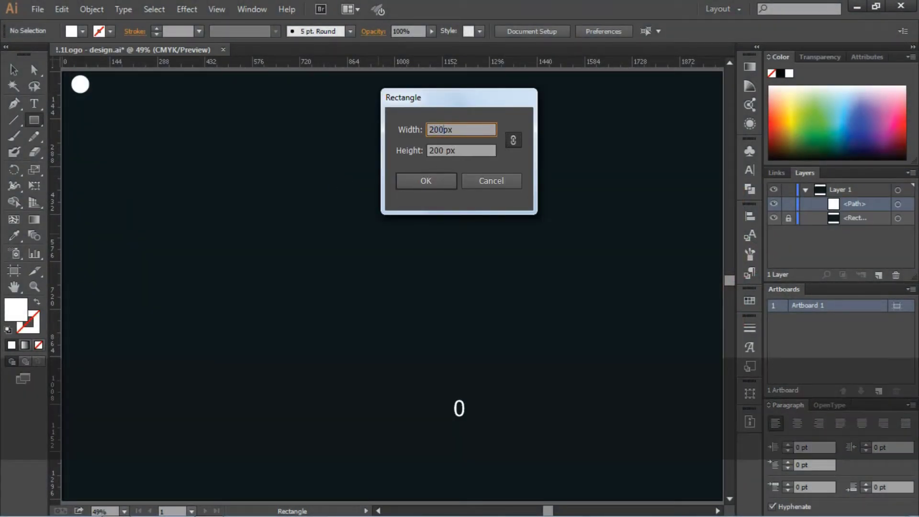
{"action": "left_click", "coordinate": [428, 180]}
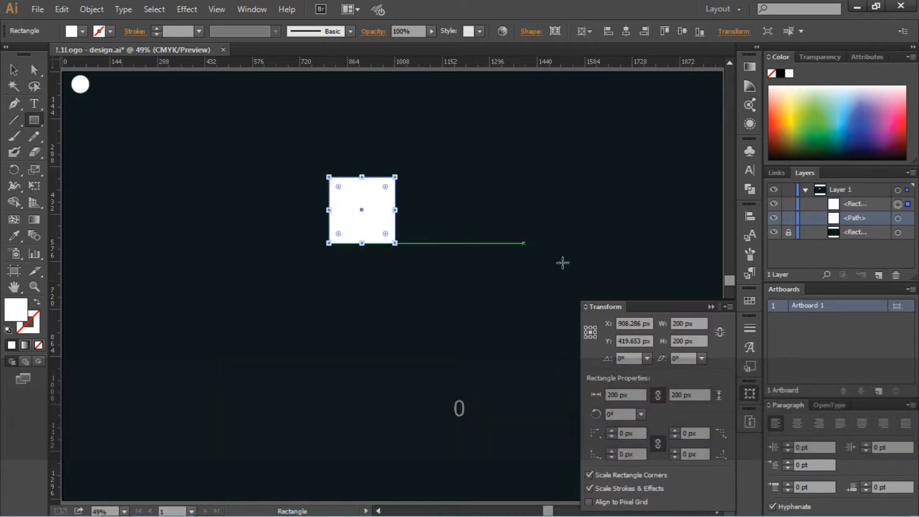
{"action": "left_click", "coordinate": [711, 307]}
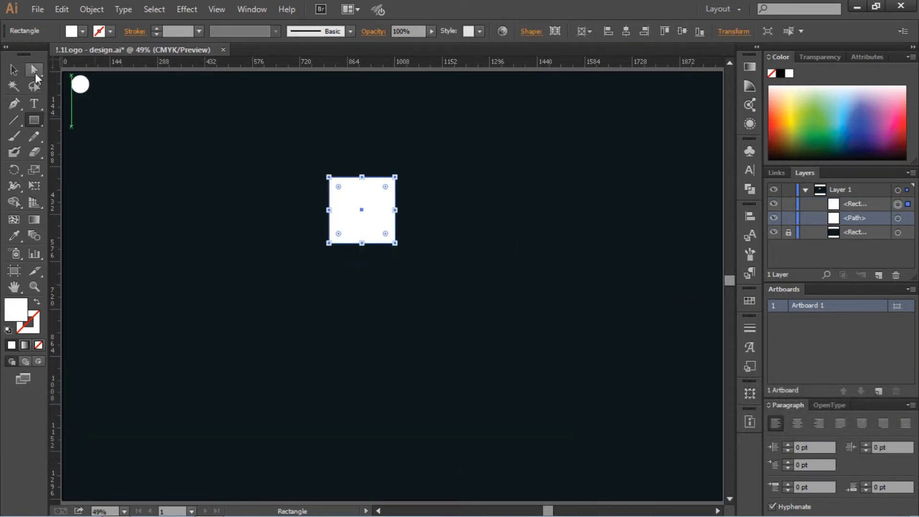
- Round the square's top-right and bottom-left corners to 200 px to form a petal, and move it slightly down
{"action": "left_click", "coordinate": [35, 73]}
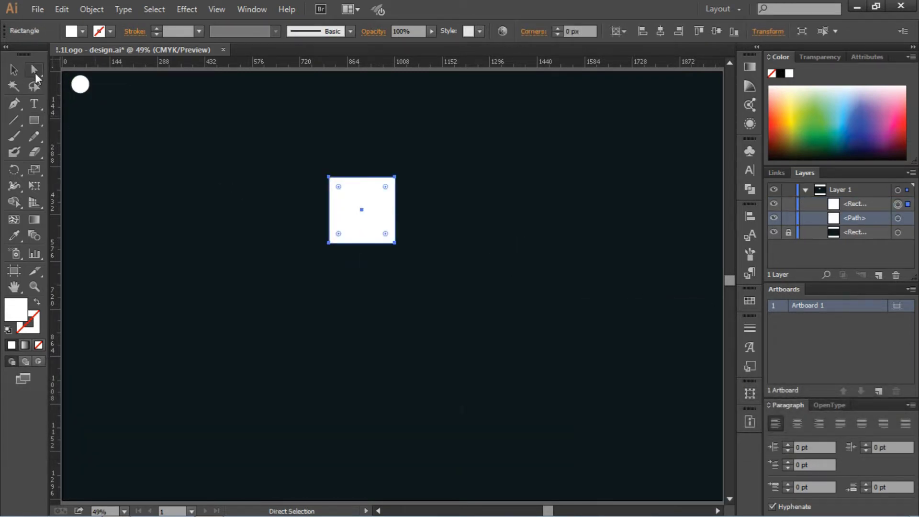
{"action": "left_click", "coordinate": [395, 177]}
{"action": "left_click", "coordinate": [329, 243], "text": "shift"}
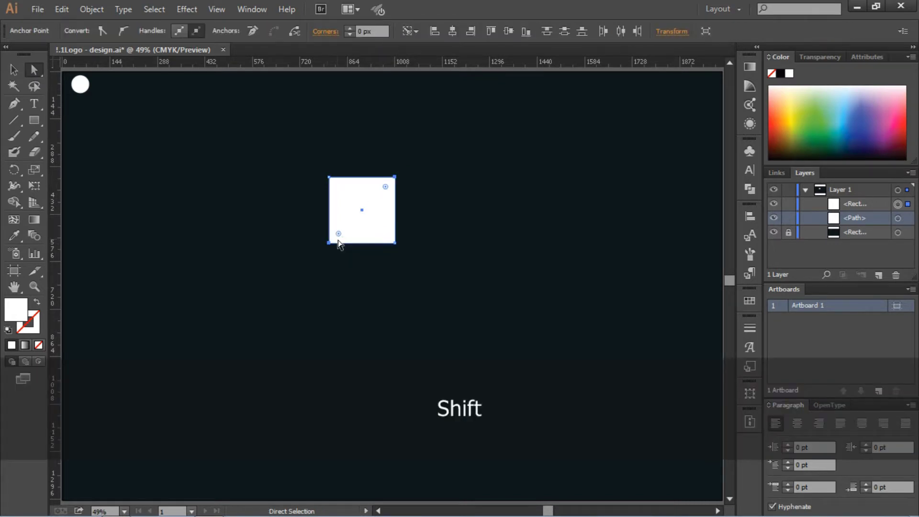
{"action": "left_click_drag", "start_coordinate": [339, 234], "coordinate": [435, 164]}
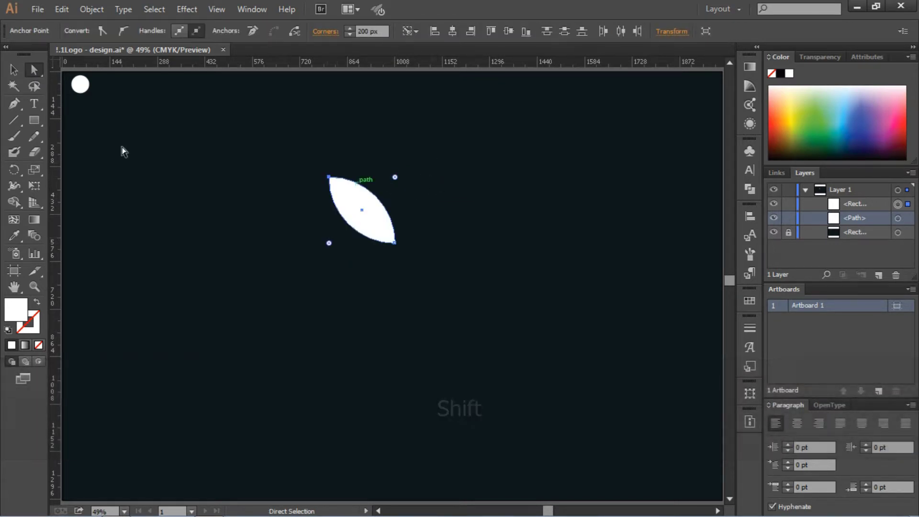
{"action": "left_click", "coordinate": [14, 71]}
{"action": "left_click", "coordinate": [233, 108]}
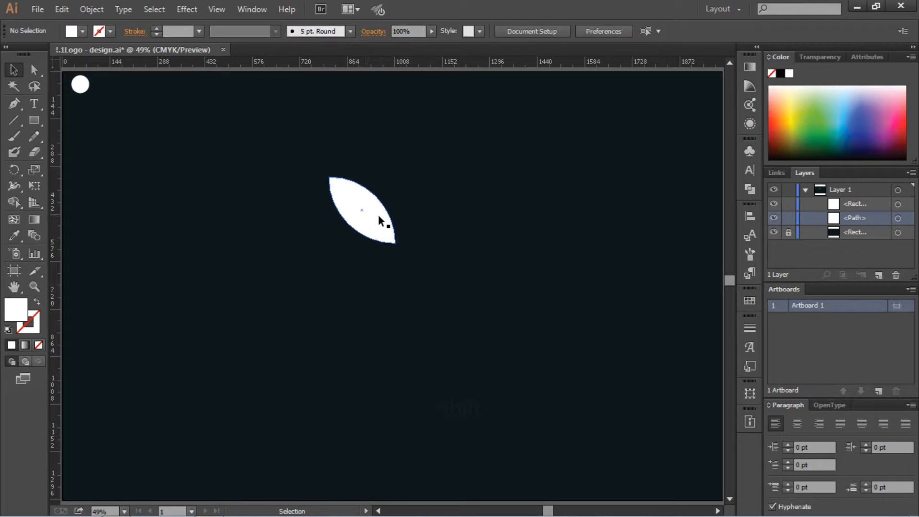
{"action": "left_click_drag", "start_coordinate": [378, 220], "coordinate": [383, 264]}
{"action": "left_click", "coordinate": [455, 252]}
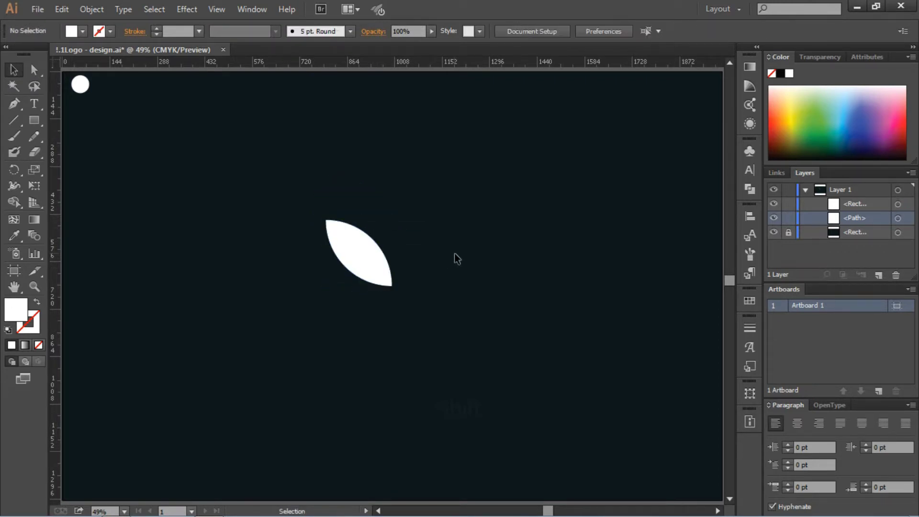
- Set up a Transform effect on the petal with preview on, a 45° rotation angle and 7 copies
{"action": "left_click", "coordinate": [346, 253]}
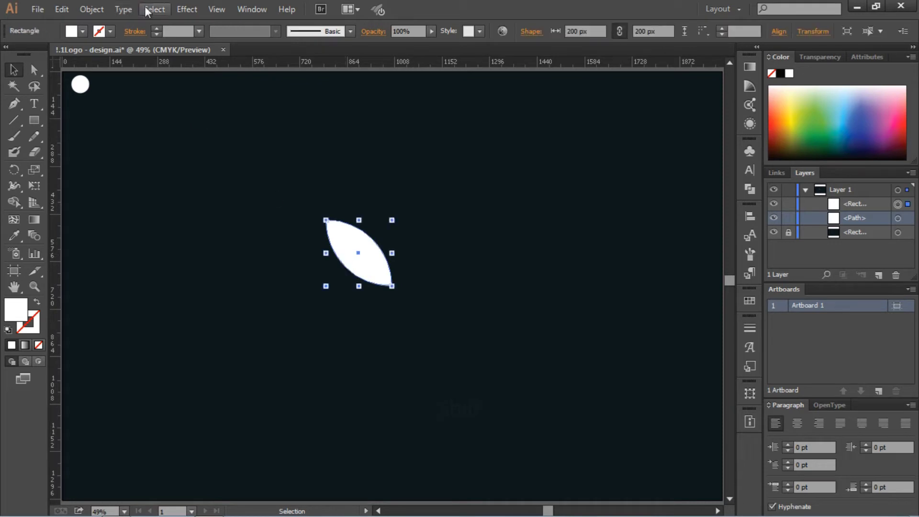
{"action": "left_click", "coordinate": [187, 9]}
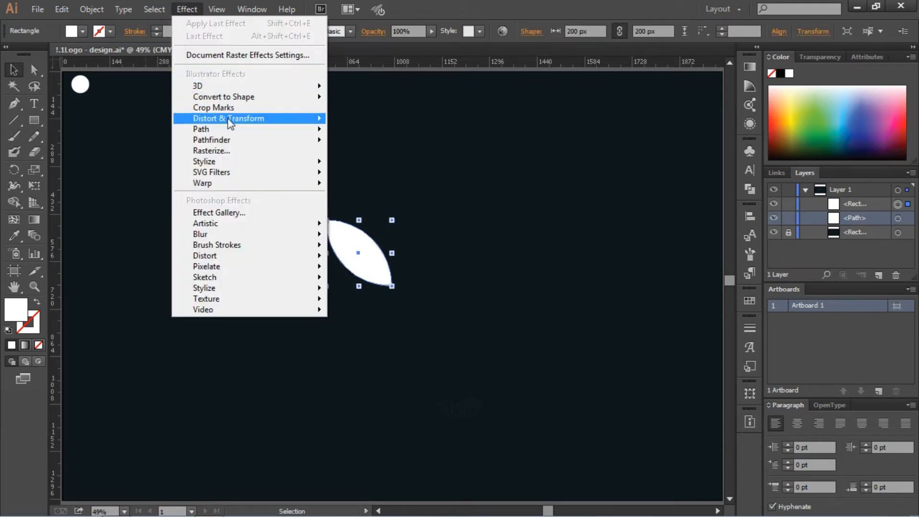
{"action": "mouse_move", "coordinate": [231, 124]}
{"action": "left_click", "coordinate": [372, 166]}
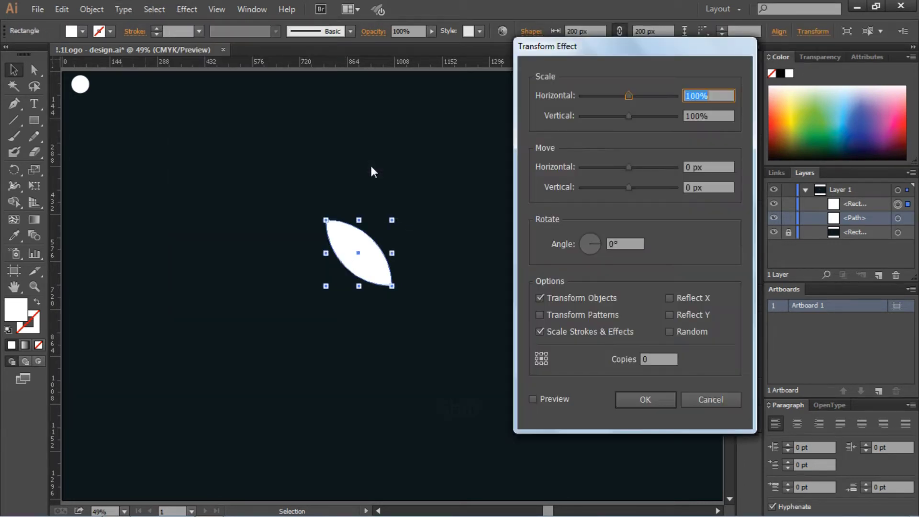
{"action": "left_click", "coordinate": [533, 401]}
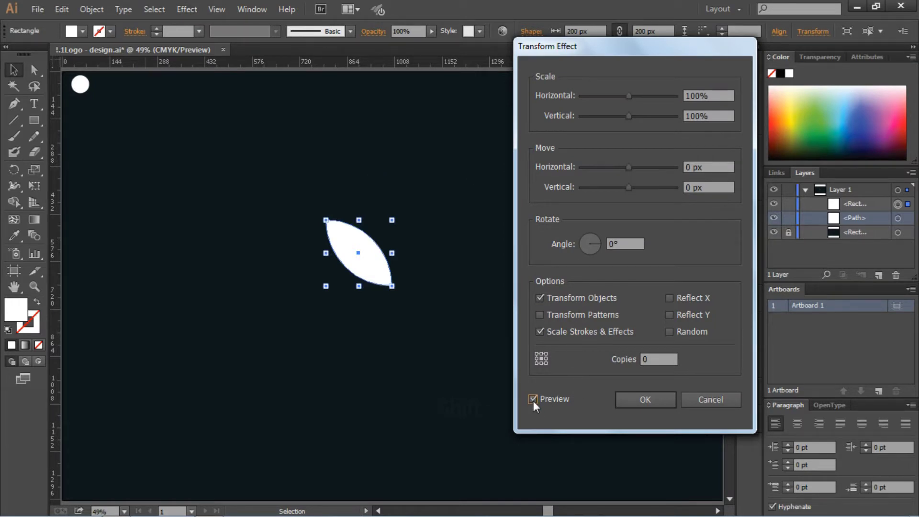
{"action": "left_click", "coordinate": [656, 360]}
{"action": "left_click", "coordinate": [610, 245]}
{"action": "type", "text": "45"}
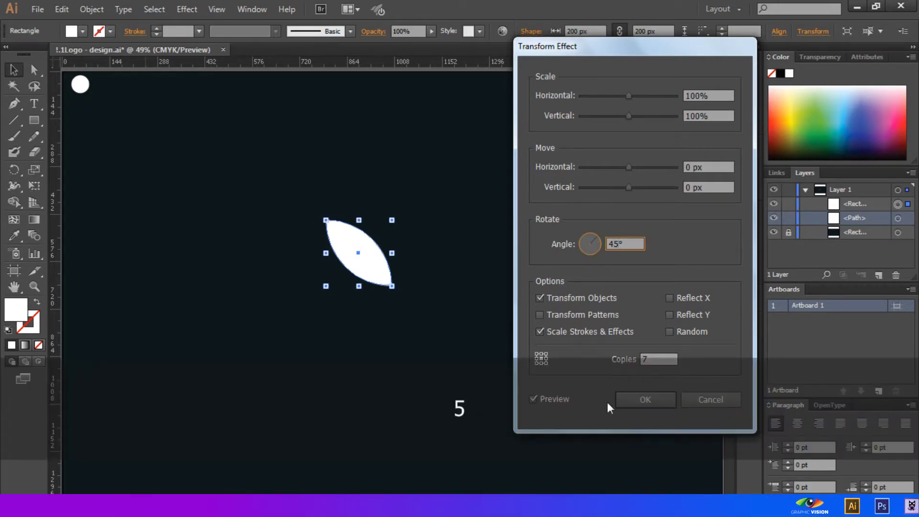
{"action": "left_click", "coordinate": [652, 359]}
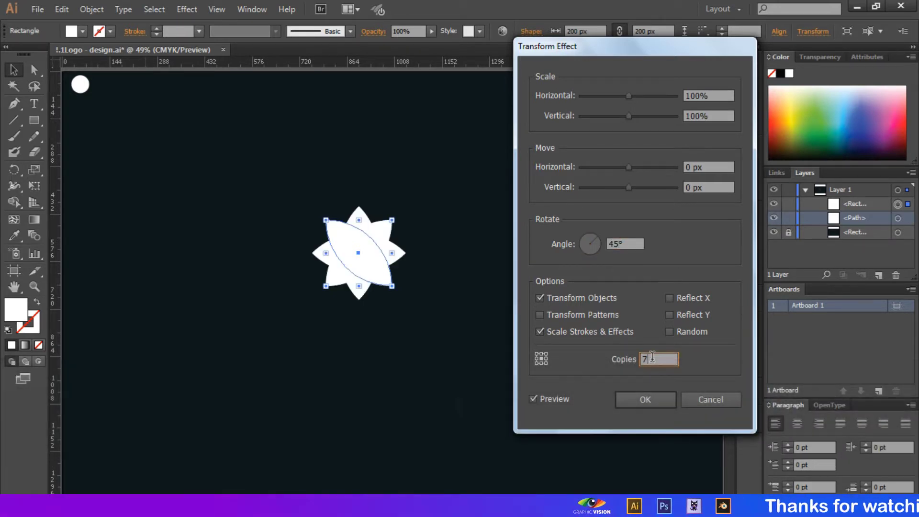
- Set the effect's reference point to the petal's bottom-right corner and apply the Transform effect
{"action": "left_click", "coordinate": [546, 363]}
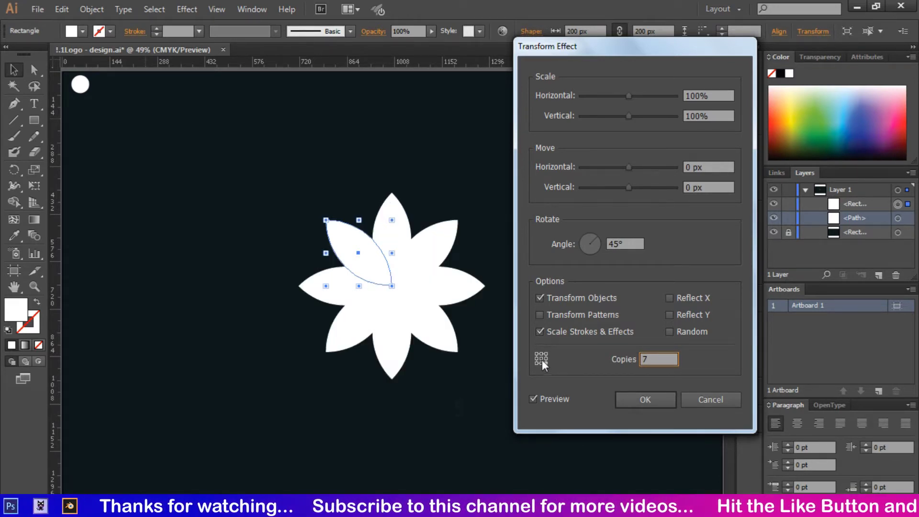
{"action": "left_click", "coordinate": [541, 358]}
{"action": "left_click", "coordinate": [545, 363]}
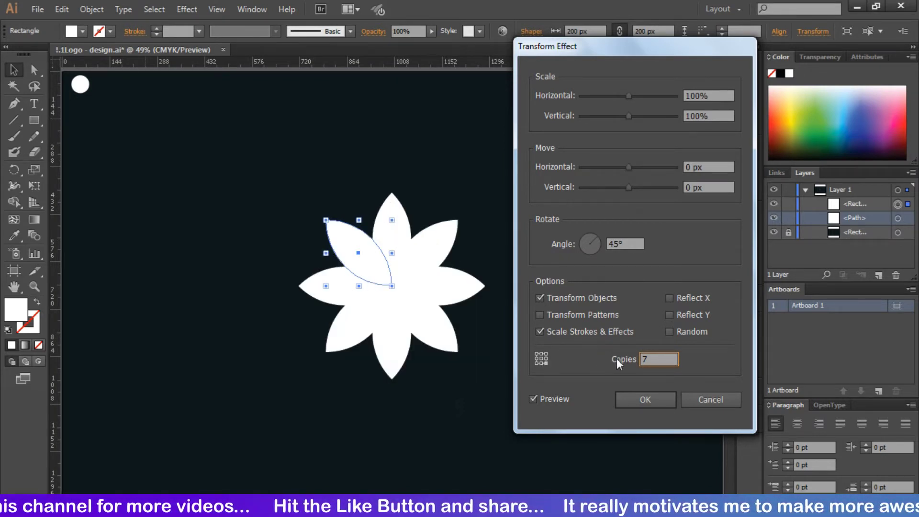
{"action": "left_click", "coordinate": [645, 399]}
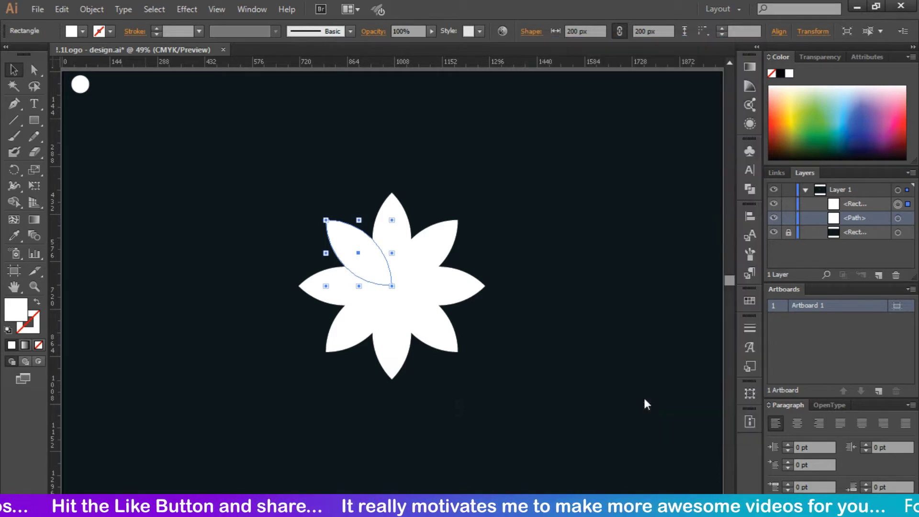
- Duplicate the flower in place and scale the copy's petal proportionally to about 143 px, keeping the flower's centre fixed
{"action": "left_click_drag", "start_coordinate": [514, 159], "coordinate": [268, 424]}
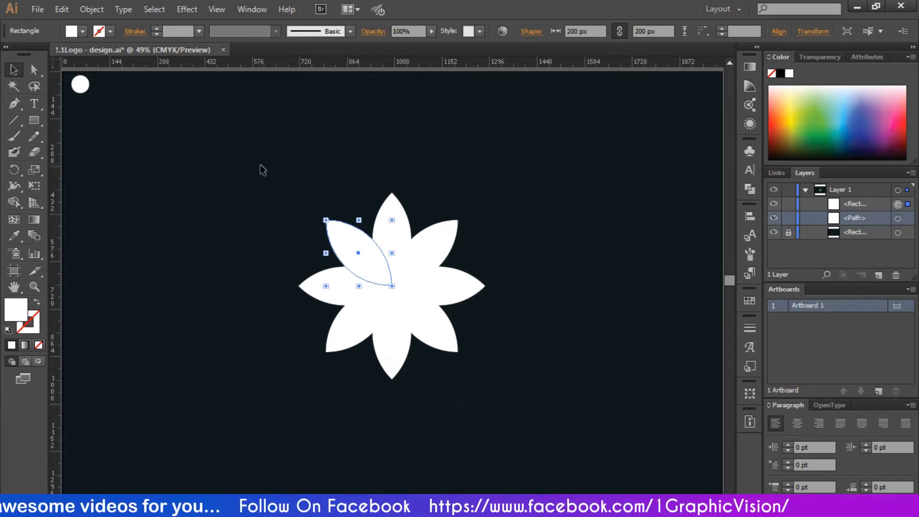
{"action": "key", "text": "ctrl+c"}
{"action": "key", "text": "ctrl+v"}
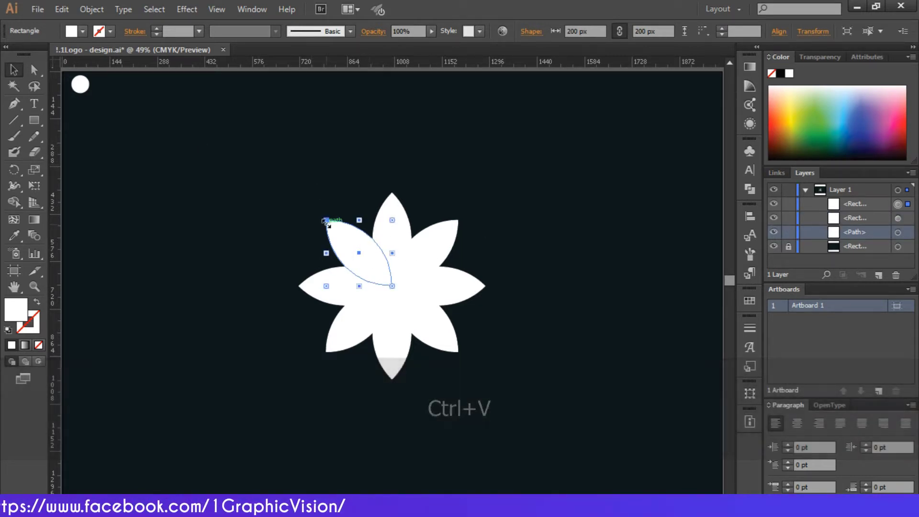
{"action": "key", "text": "shift"}
{"action": "left_click_drag", "start_coordinate": [326, 220], "coordinate": [341, 239]}
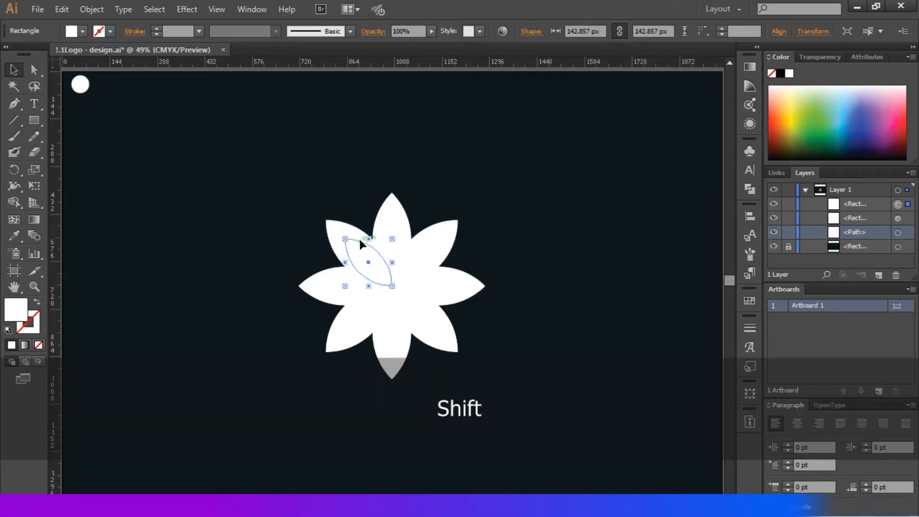
- Fill the smaller flower copy with the lightest grey swatch and deselect it
{"action": "left_click", "coordinate": [83, 34]}
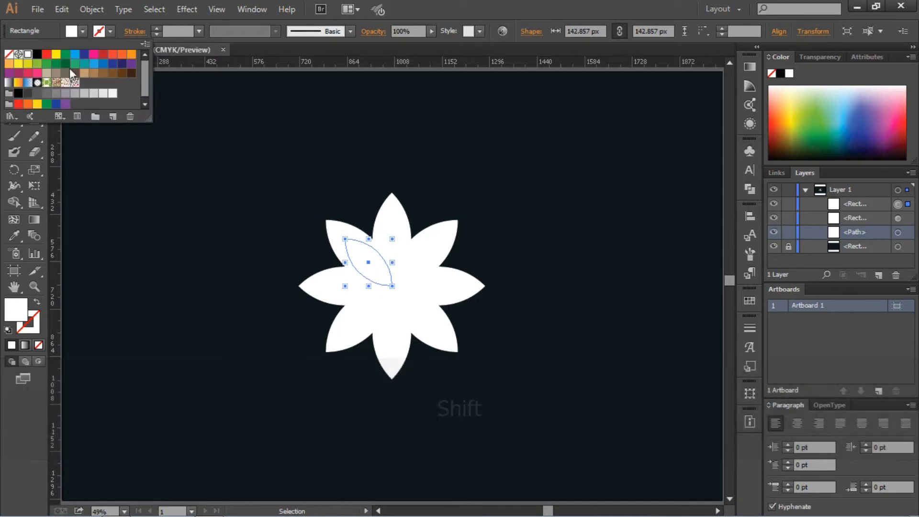
{"action": "left_click", "coordinate": [109, 98]}
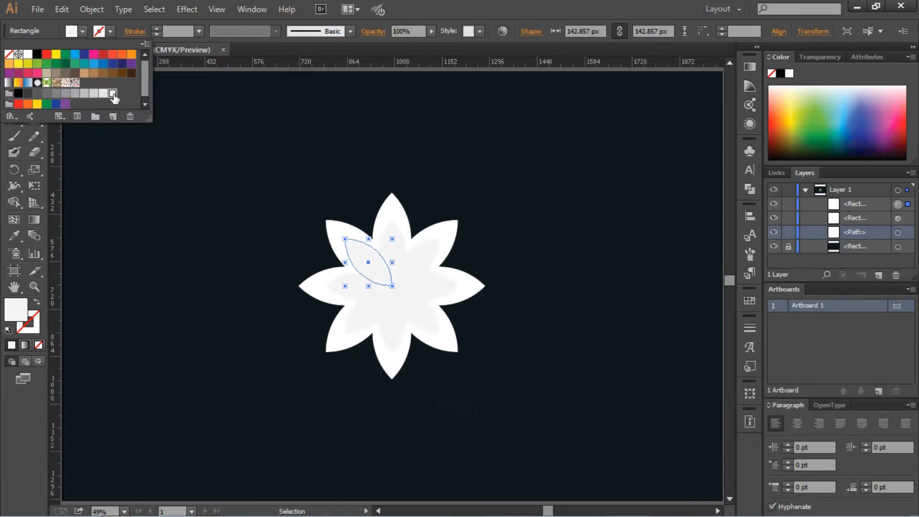
{"action": "left_click", "coordinate": [366, 128]}
{"action": "left_click", "coordinate": [366, 128]}
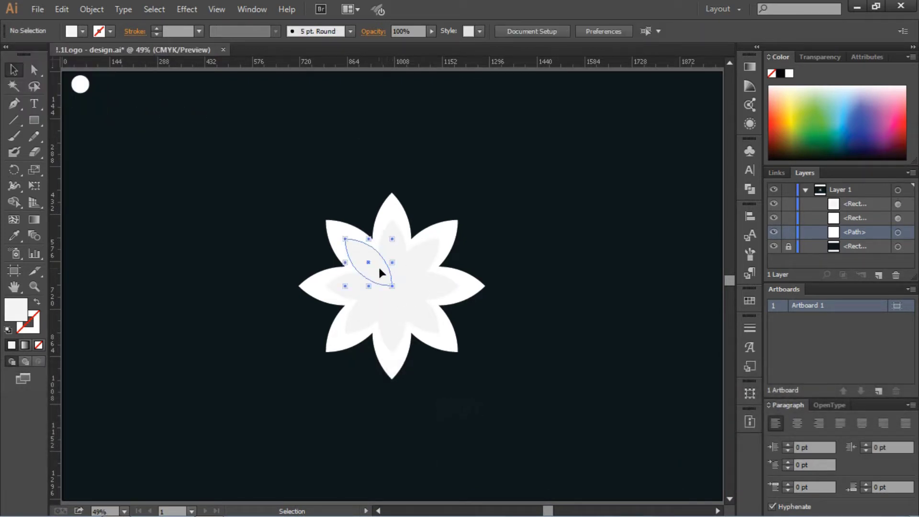
- Add another copy in place, scale its petal to about 99 px and fill it with grey C=0 M=0 Y=0 K=10
{"action": "key", "text": "ctrl+v"}
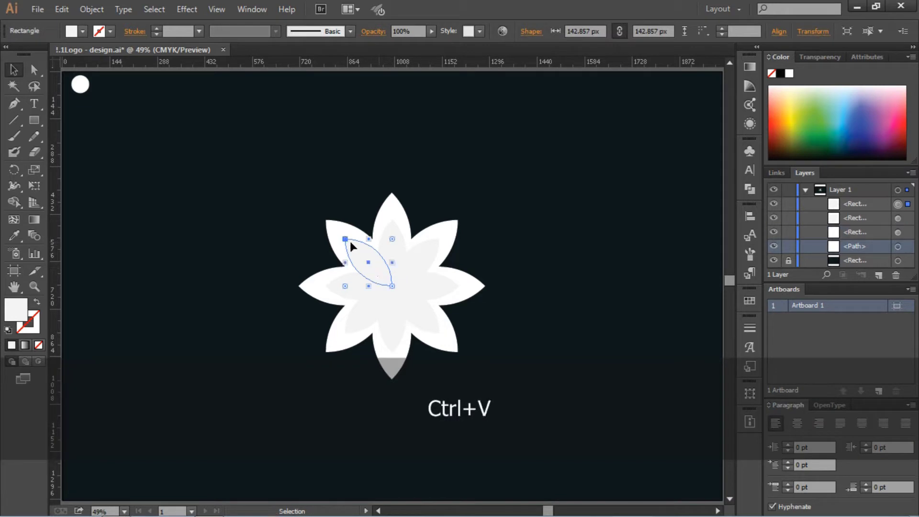
{"action": "left_click_drag", "start_coordinate": [345, 239], "coordinate": [360, 253]}
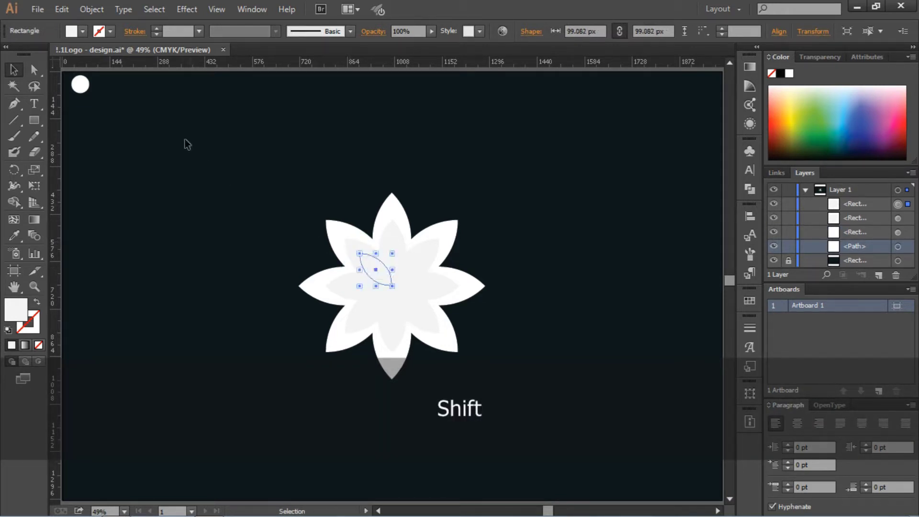
{"action": "left_click", "coordinate": [82, 31]}
{"action": "left_click", "coordinate": [103, 94]}
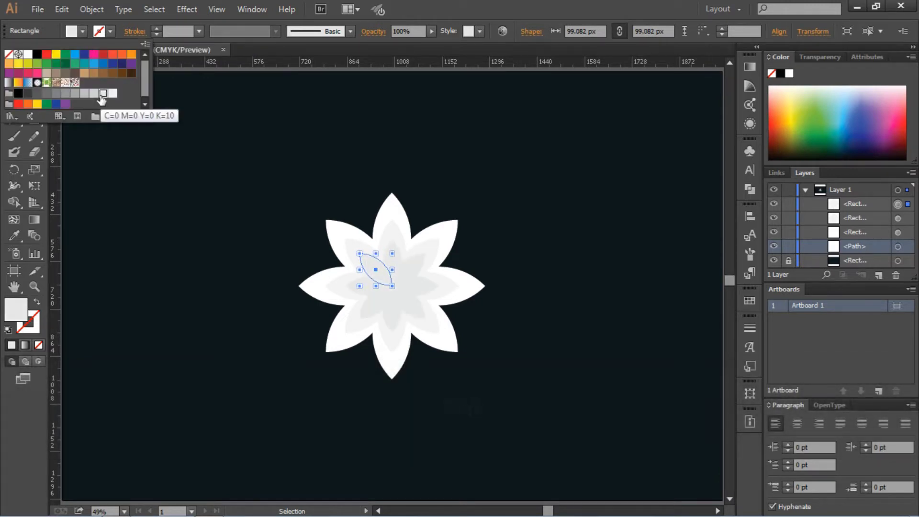
{"action": "left_click", "coordinate": [287, 139]}
{"action": "left_click", "coordinate": [317, 194]}
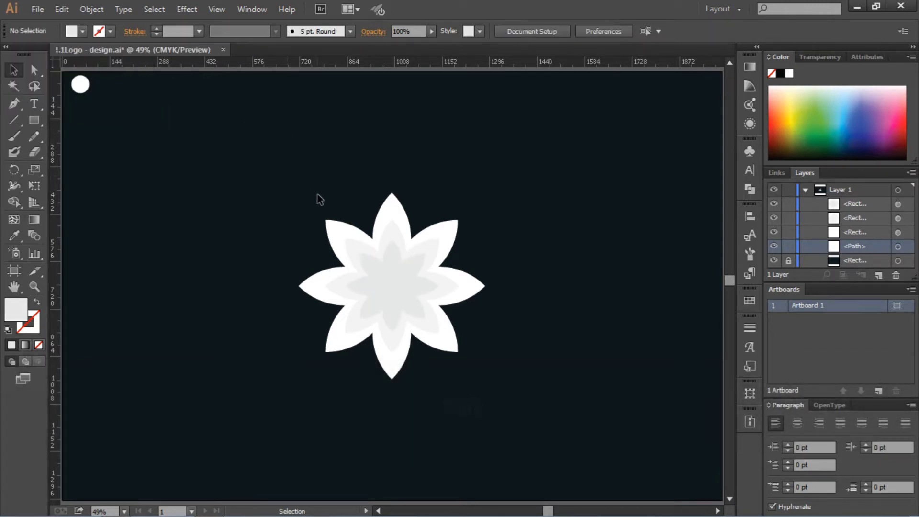
- Shrink the innermost flower's petal proportionally to about 89 px towards the flower's centre
{"action": "left_click", "coordinate": [375, 274]}
{"action": "left_click_drag", "start_coordinate": [360, 253], "coordinate": [362, 252]}
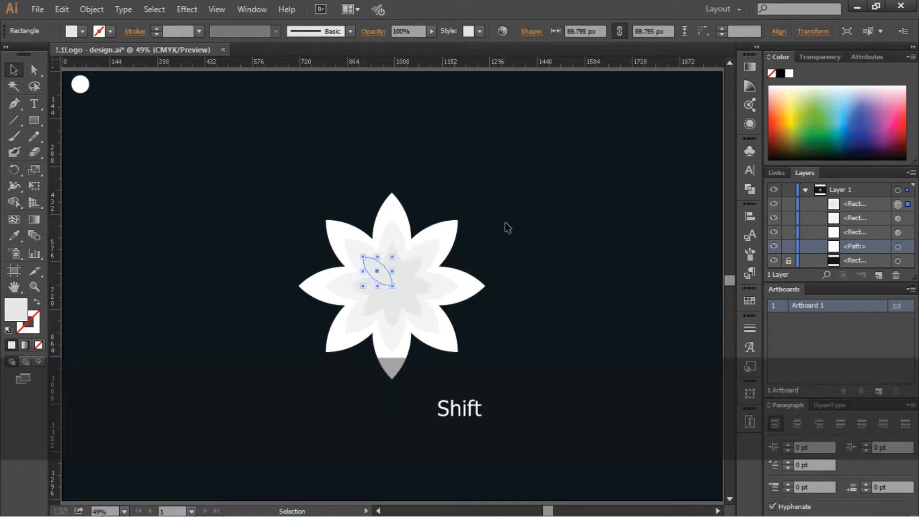
{"action": "key", "text": "ctrl+equal"}
{"action": "key", "text": "ctrl+equal"}
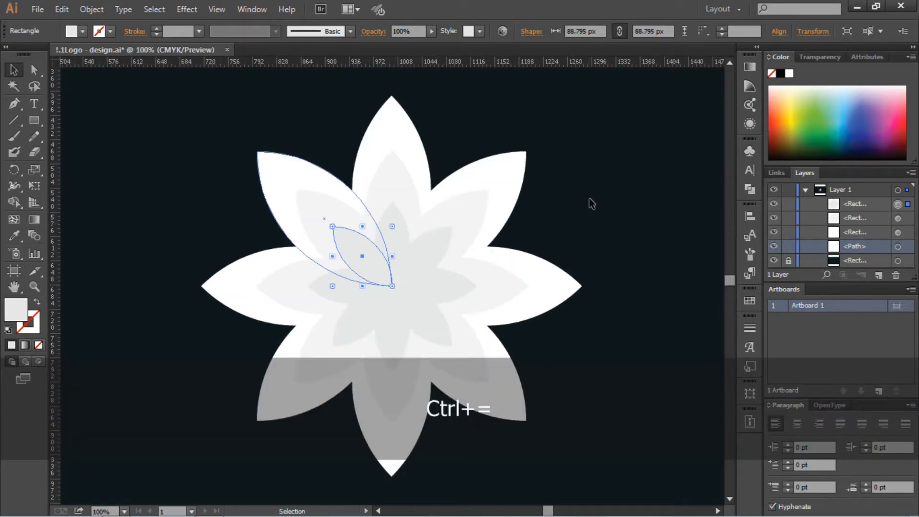
{"action": "left_click", "coordinate": [589, 201]}
- Duplicate the innermost flower in place, scale its petal to about 56 px and fill it with a darker grey
{"action": "left_click", "coordinate": [354, 250]}
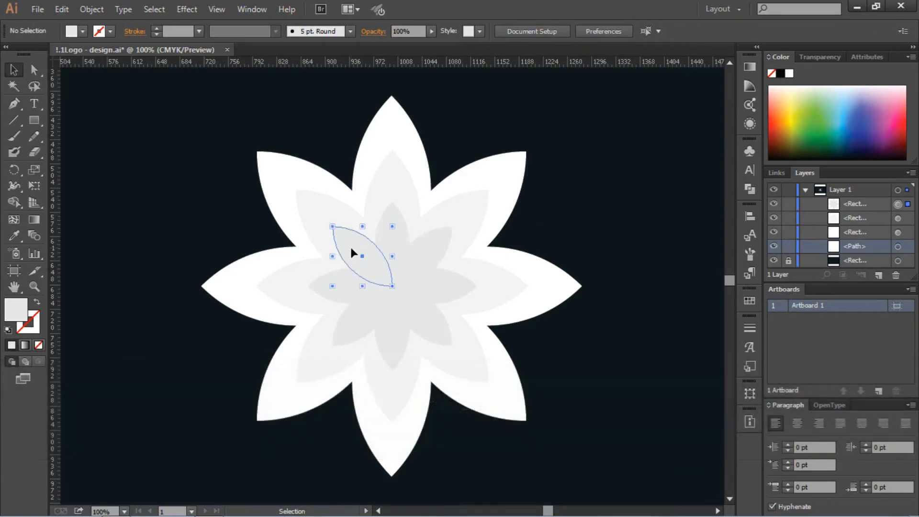
{"action": "key", "text": "ctrl+v"}
{"action": "left_click_drag", "start_coordinate": [333, 226], "coordinate": [355, 249]}
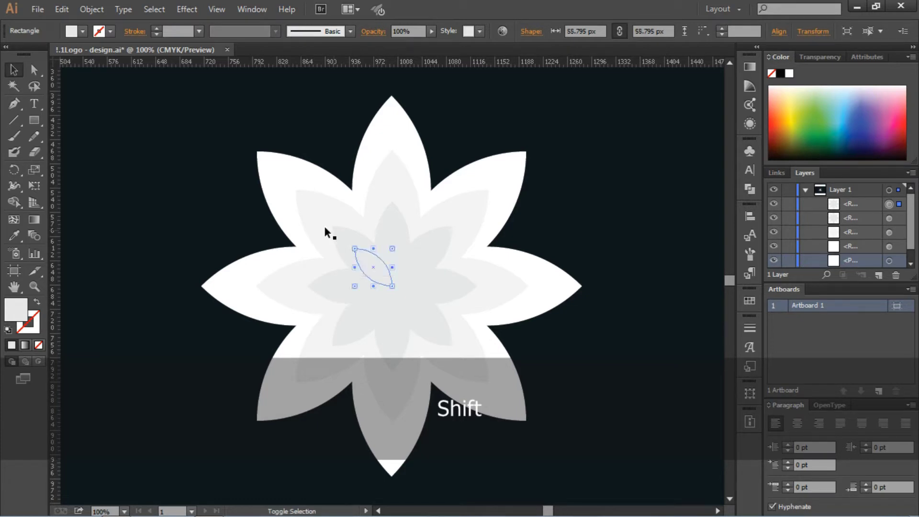
{"action": "left_click", "coordinate": [83, 31]}
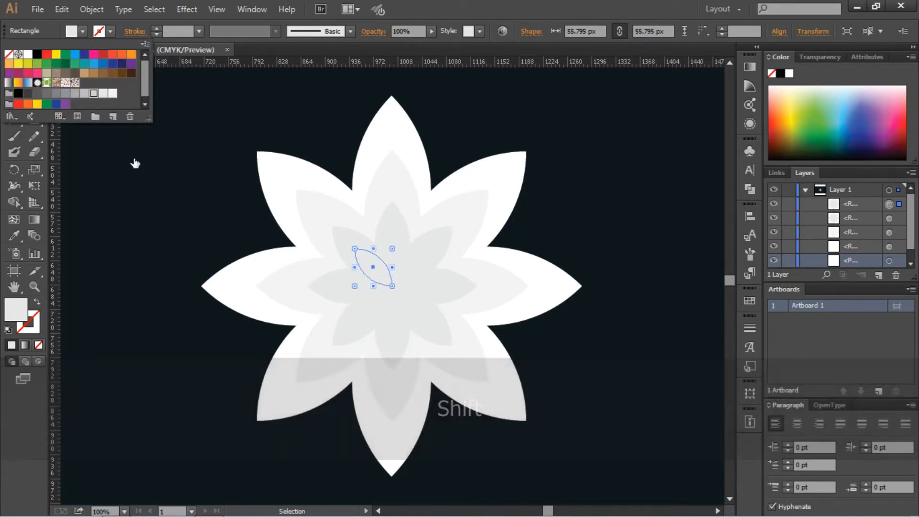
{"action": "left_click", "coordinate": [156, 197]}
{"action": "left_click", "coordinate": [156, 196]}
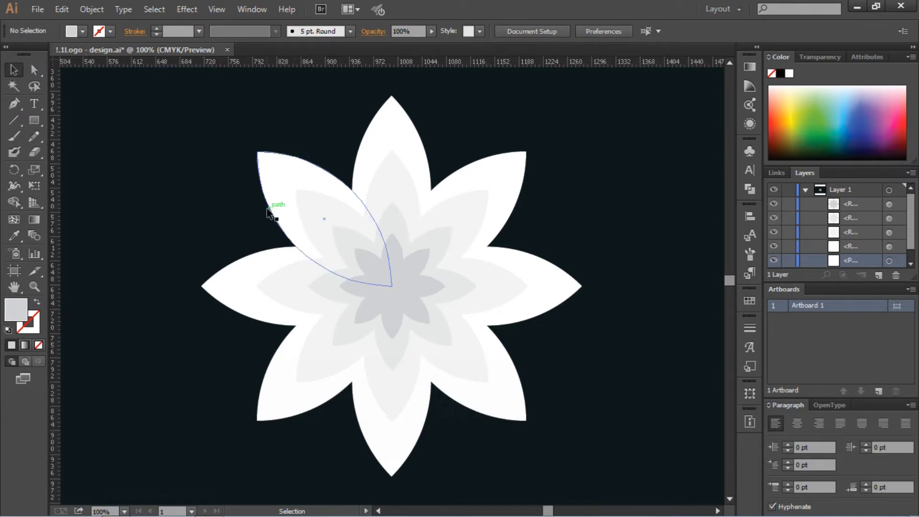
- Fill the outermost flower with a linear gradient and set its start stop to yellow C=0 M=0 Y=90 K=0
{"action": "key", "text": "ctrl+0"}
{"action": "left_click", "coordinate": [397, 200]}
{"action": "key", "text": "ctrl+="}
{"action": "key", "text": "ctrl+="}
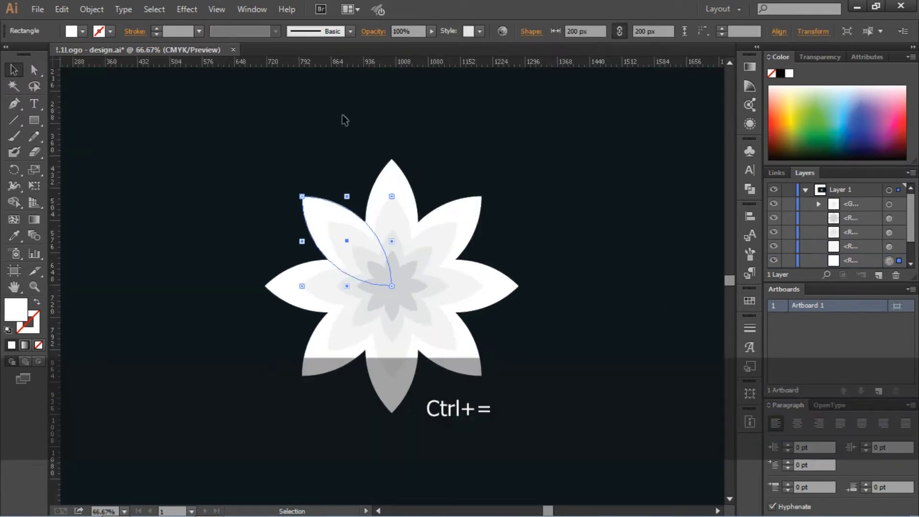
{"action": "left_click", "coordinate": [750, 67]}
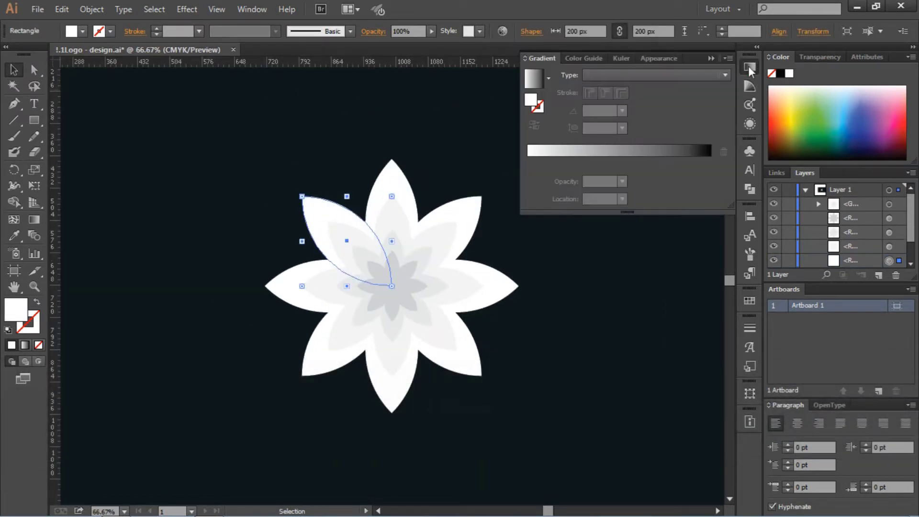
{"action": "left_click", "coordinate": [596, 151]}
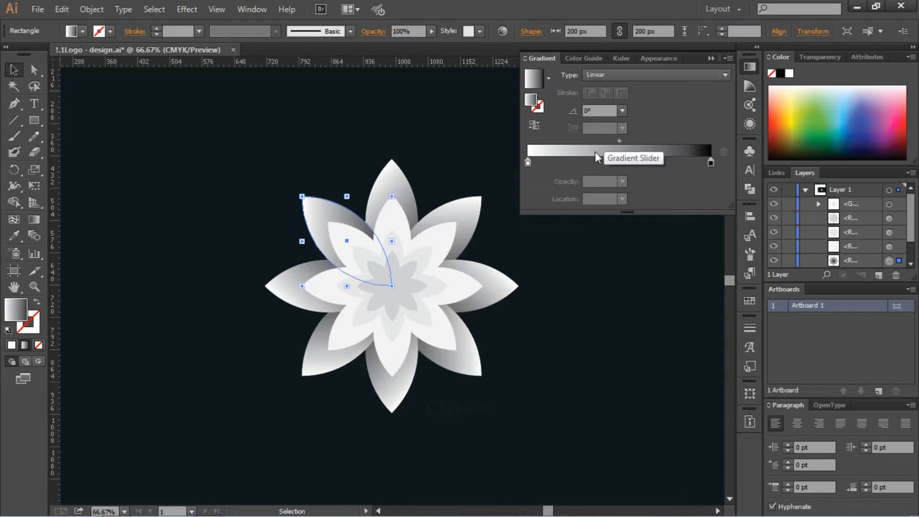
{"action": "double_click", "coordinate": [529, 163]}
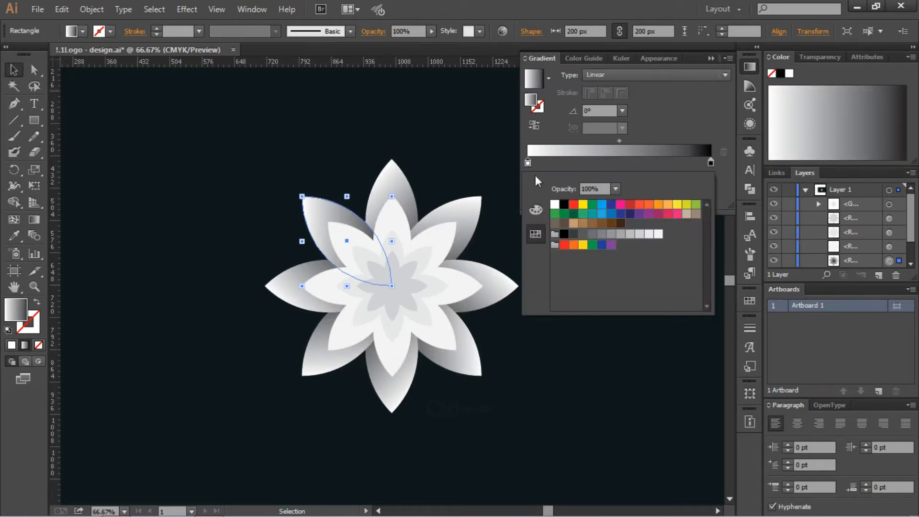
{"action": "left_click", "coordinate": [677, 205]}
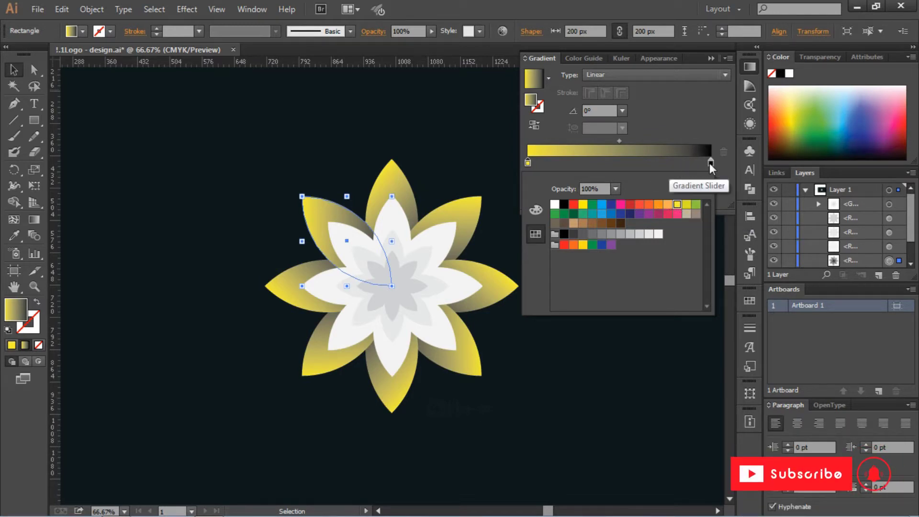
- Recolour the outer flower gradient's black end stop to pink with C=0 M=72 Y=0 K=0
{"action": "left_click", "coordinate": [536, 210]}
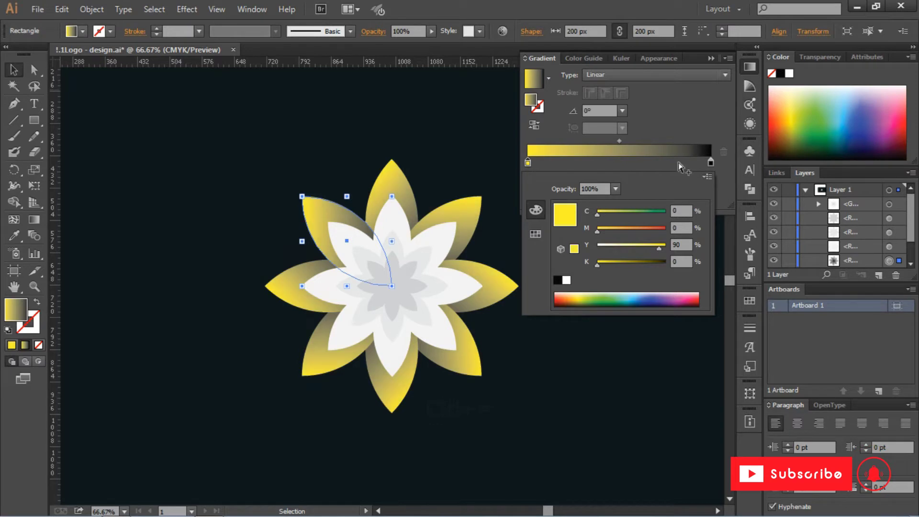
{"action": "left_click", "coordinate": [711, 163]}
{"action": "double_click", "coordinate": [710, 165]}
{"action": "left_click", "coordinate": [535, 234]}
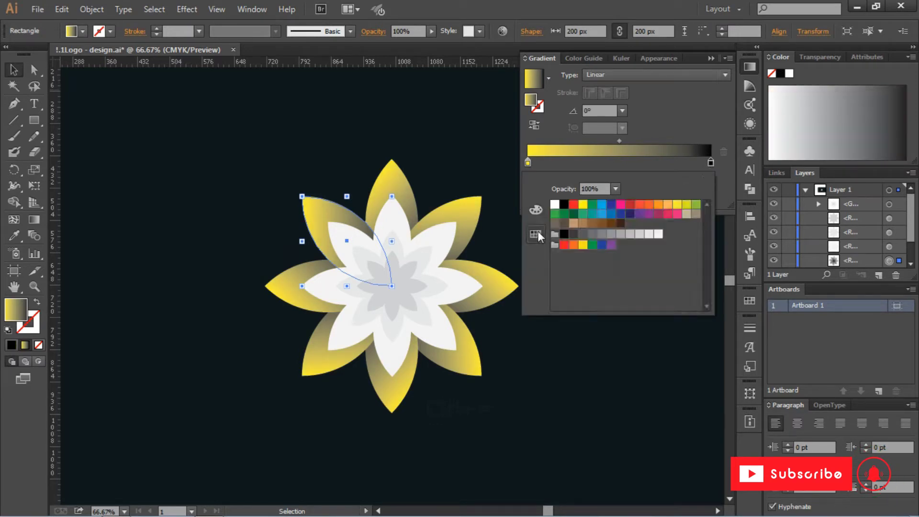
{"action": "left_click", "coordinate": [620, 204]}
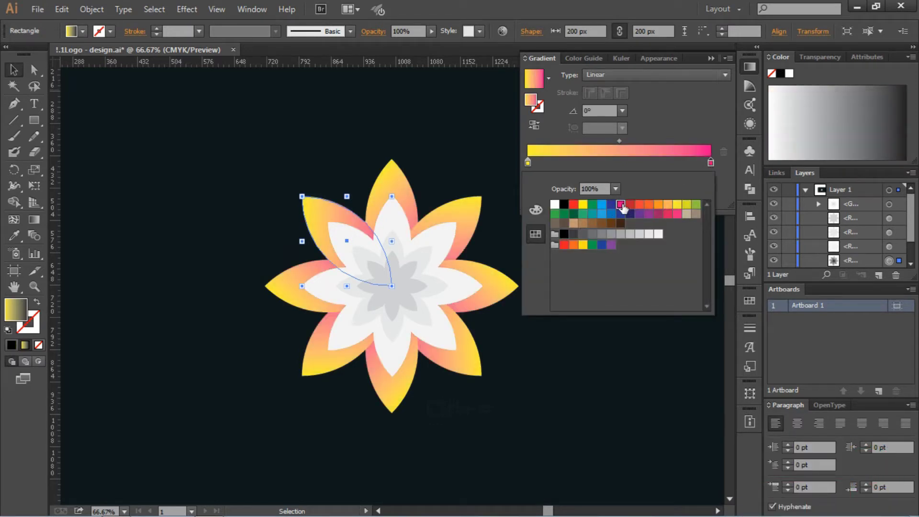
{"action": "left_click", "coordinate": [534, 211]}
{"action": "double_click", "coordinate": [710, 165]}
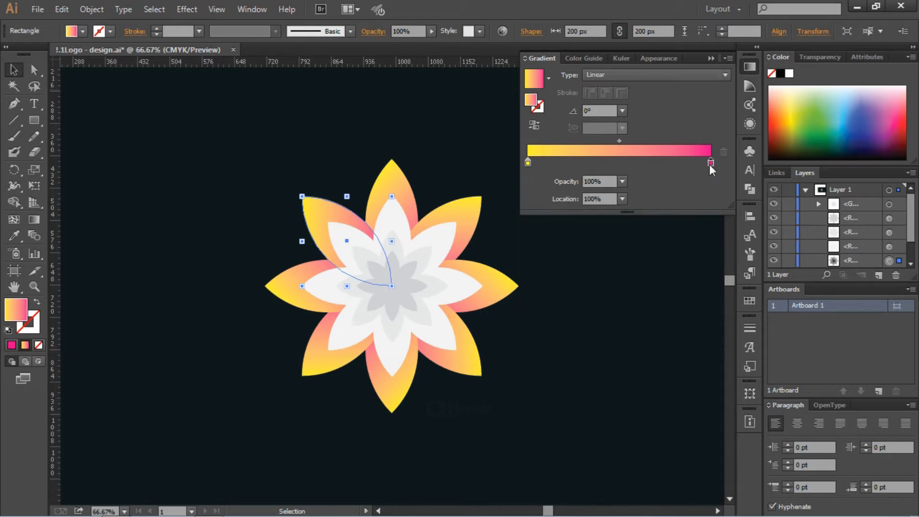
{"action": "left_click", "coordinate": [630, 228]}
{"action": "left_click_drag", "start_coordinate": [630, 228], "coordinate": [647, 229]}
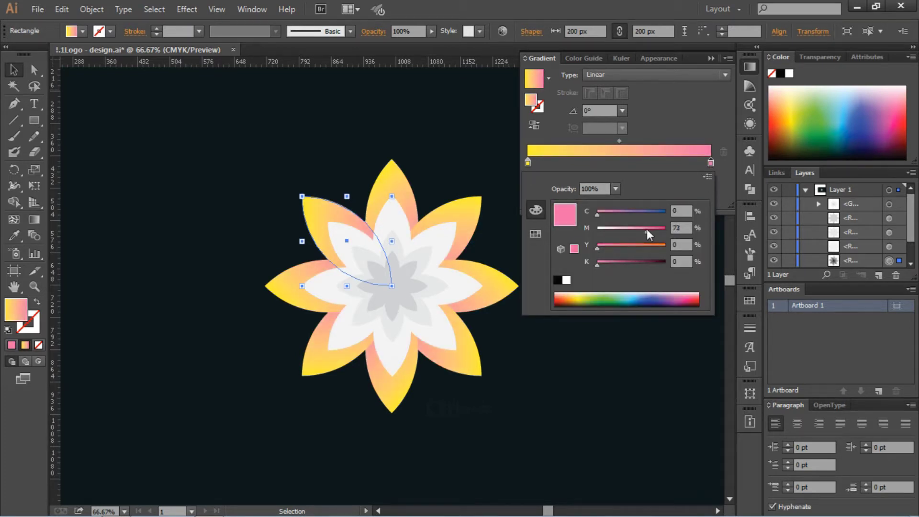
- Change the outer flower's gradient type to Radial and deselect the flower
{"action": "left_click", "coordinate": [614, 79]}
{"action": "left_click", "coordinate": [614, 74]}
{"action": "left_click", "coordinate": [613, 92]}
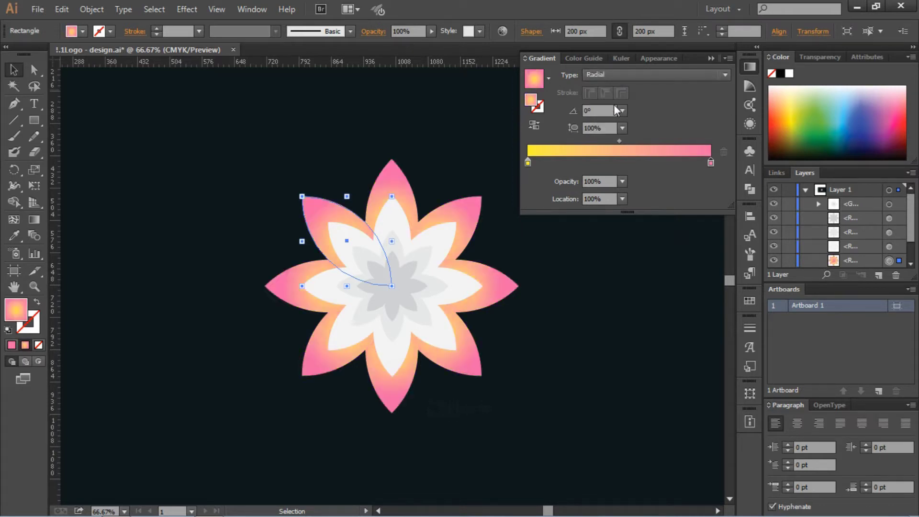
{"action": "left_click", "coordinate": [481, 138]}
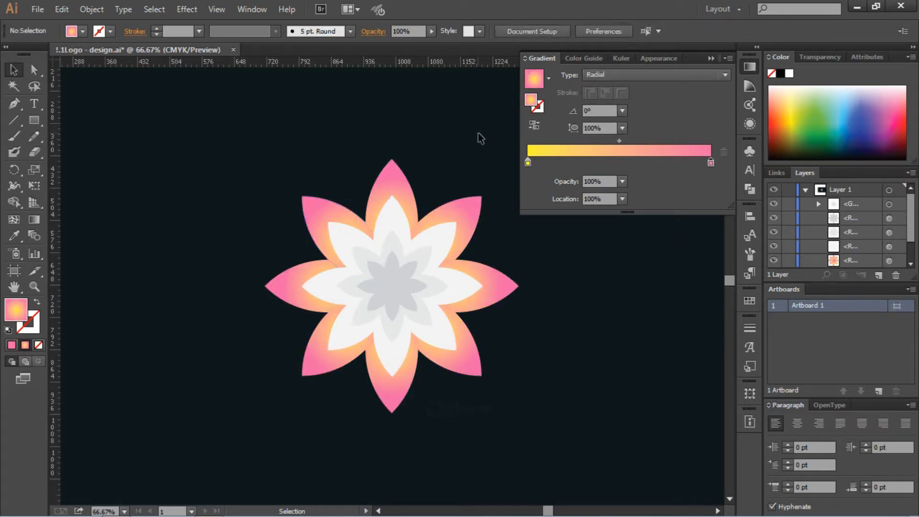
- Copy the outer flower's radial gradient to the three inner flowers with the Eyedropper and deselect them
{"action": "left_click", "coordinate": [367, 232]}
{"action": "left_click", "coordinate": [14, 235]}
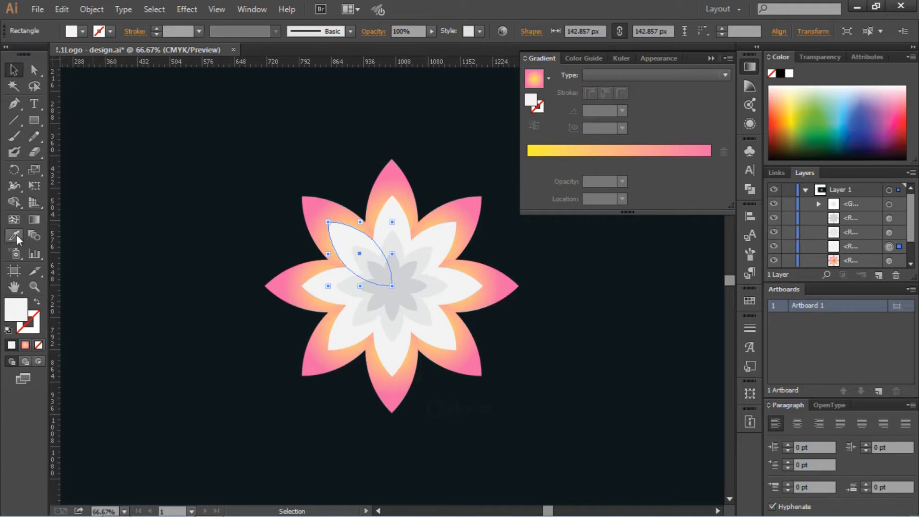
{"action": "left_click", "coordinate": [287, 281]}
{"action": "key", "text": "ctrl"}
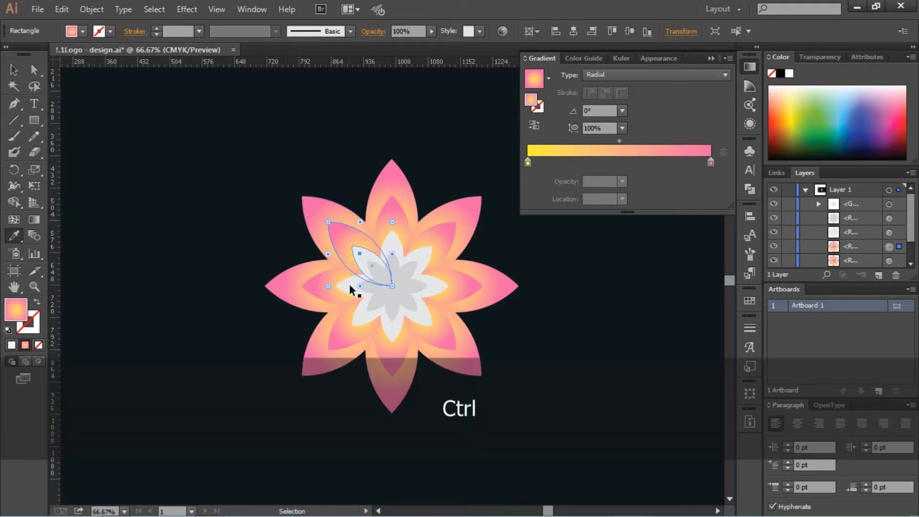
{"action": "left_click", "coordinate": [350, 285], "text": "ctrl"}
{"action": "left_click", "coordinate": [290, 283]}
{"action": "left_click", "coordinate": [383, 268], "text": "ctrl"}
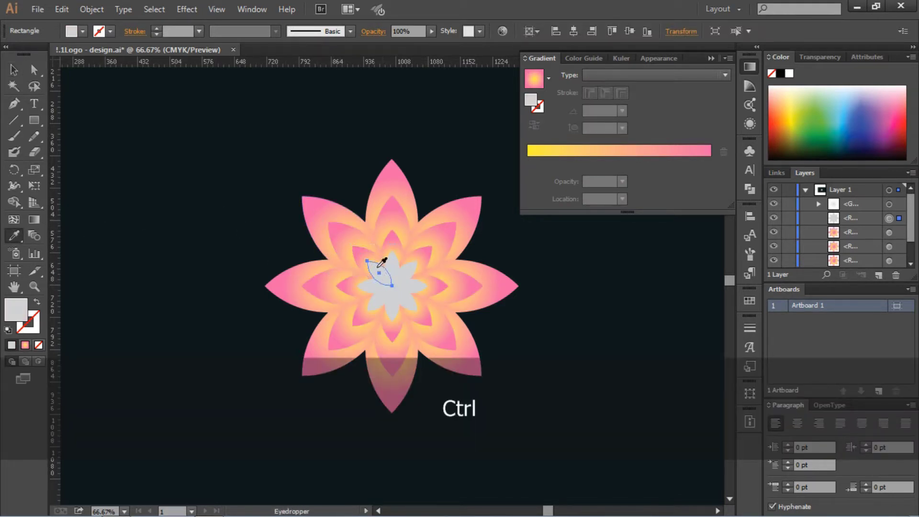
{"action": "left_click", "coordinate": [329, 206]}
{"action": "left_click", "coordinate": [11, 71]}
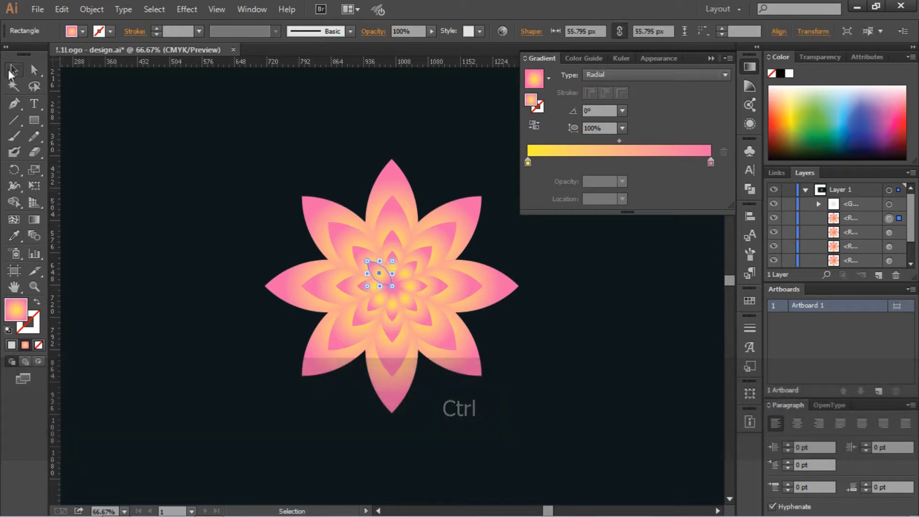
{"action": "left_click", "coordinate": [226, 168]}
- Reverse the gradient on each of the three inner flowers so their petal tips are yellow
{"action": "left_click", "coordinate": [343, 236]}
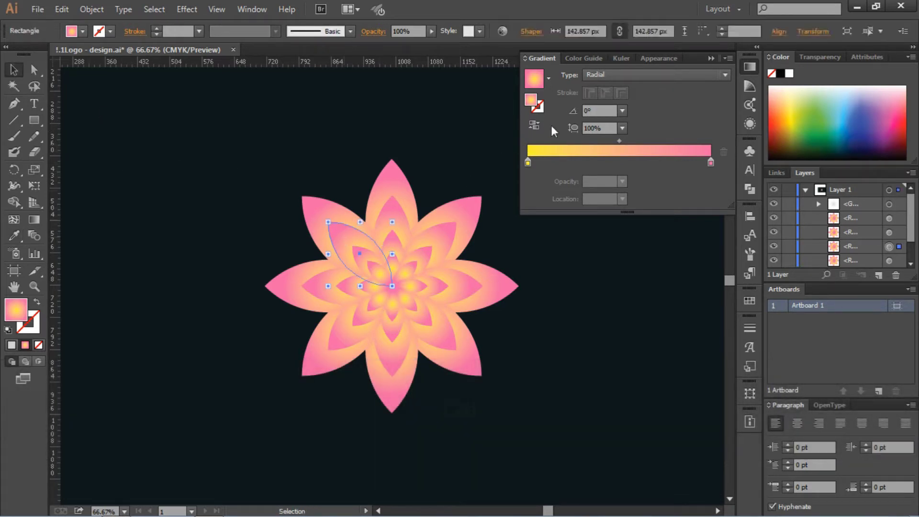
{"action": "left_click", "coordinate": [534, 126]}
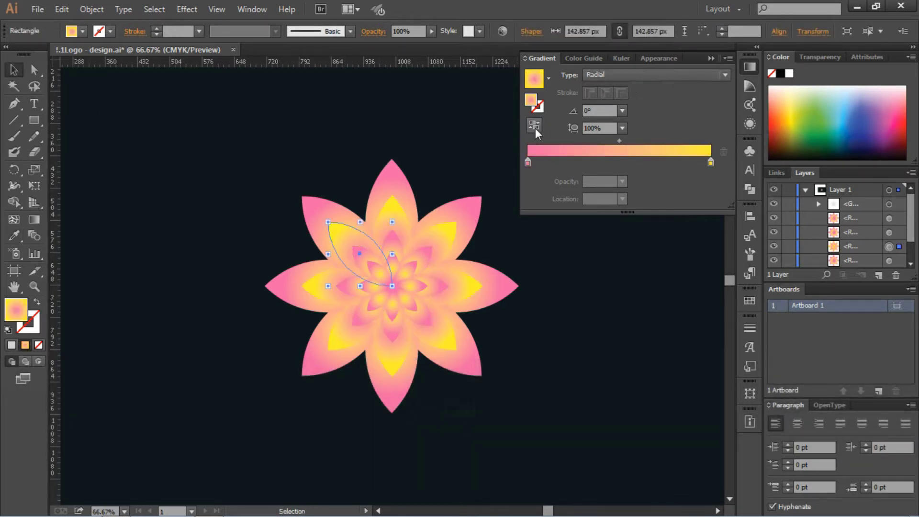
{"action": "left_click", "coordinate": [395, 243], "text": "ctrl"}
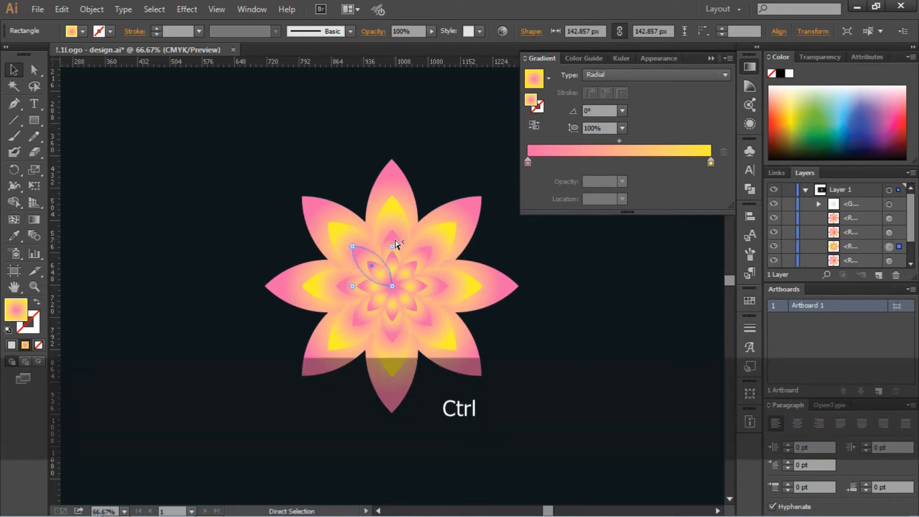
{"action": "left_click", "coordinate": [534, 126]}
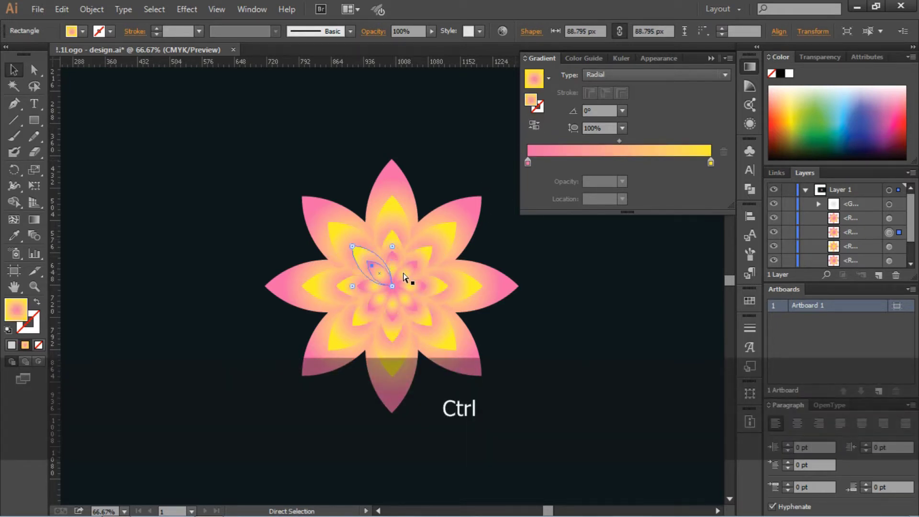
{"action": "left_click", "coordinate": [383, 274], "text": "ctrl"}
{"action": "left_click", "coordinate": [537, 124]}
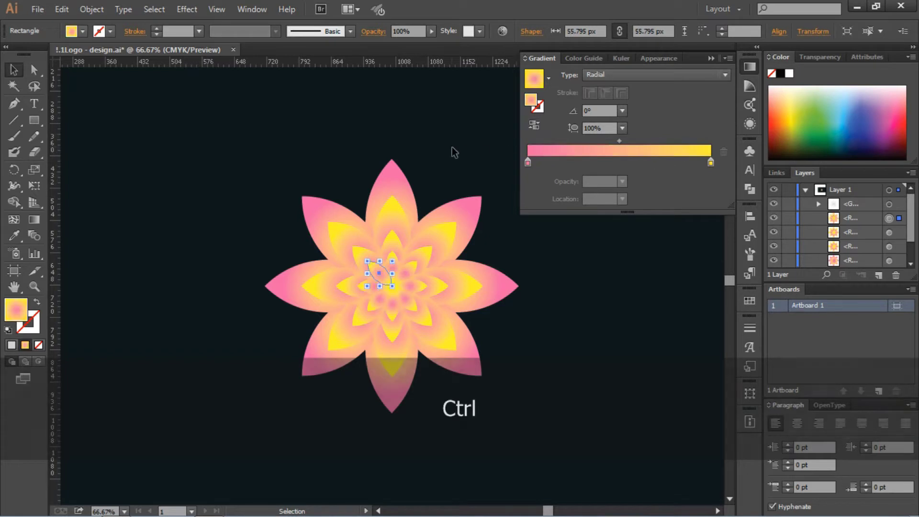
{"action": "left_click", "coordinate": [452, 147]}
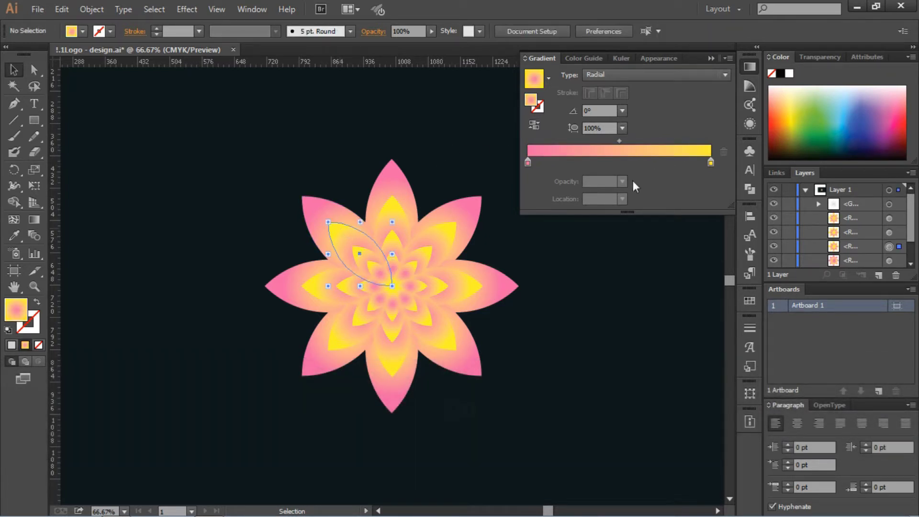
- Lighten the yellow gradient stop of the second-largest flower to Y of about 54% and deselect it
{"action": "double_click", "coordinate": [711, 162]}
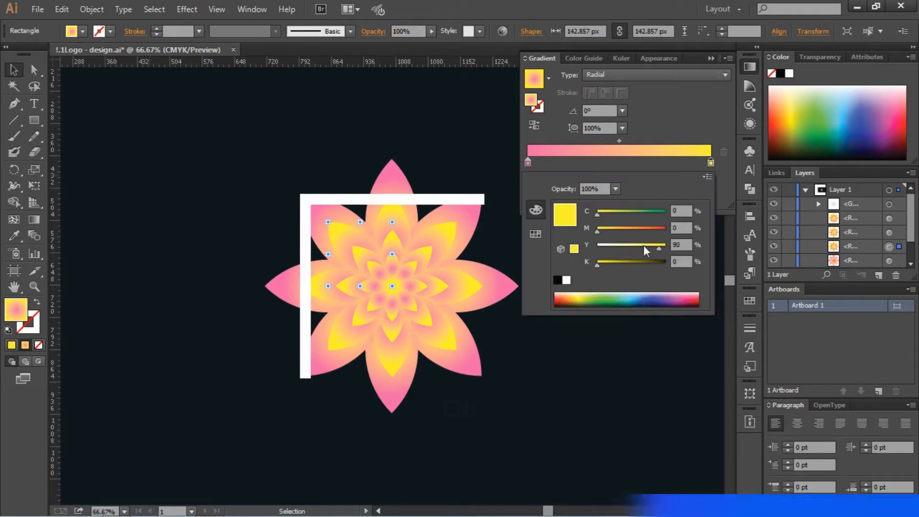
{"action": "left_click_drag", "start_coordinate": [644, 245], "coordinate": [601, 227]}
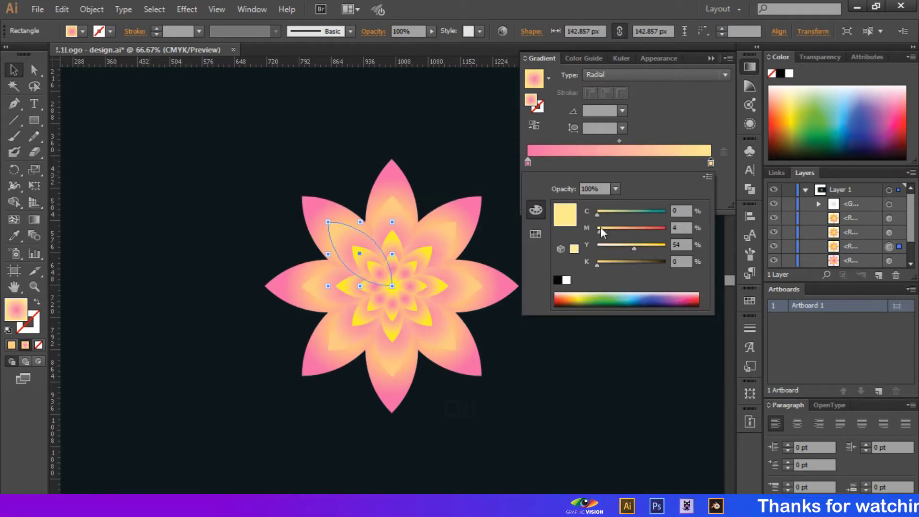
{"action": "left_click", "coordinate": [456, 144]}
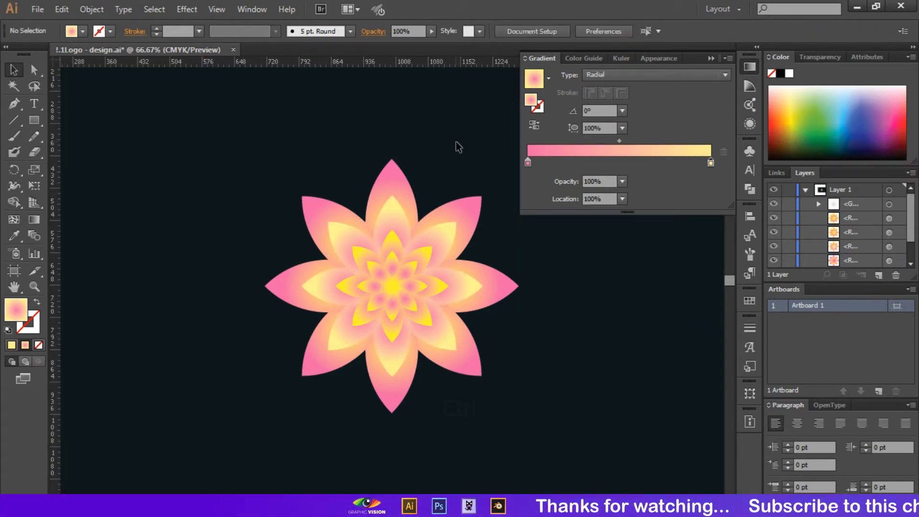
- Copy the second-largest flower's lighter gradient to the two innermost flowers with the Eyedropper and deselect them
{"action": "left_click", "coordinate": [375, 256]}
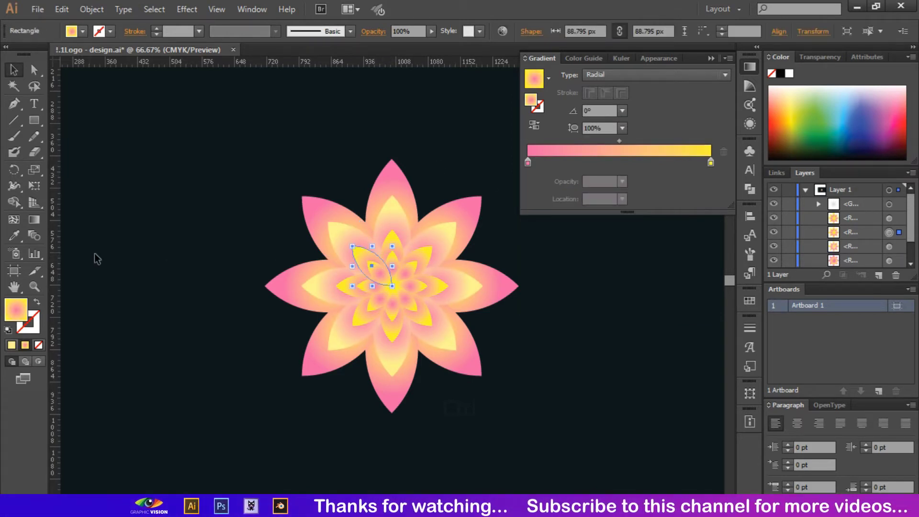
{"action": "left_click", "coordinate": [14, 235]}
{"action": "left_click", "coordinate": [346, 231]}
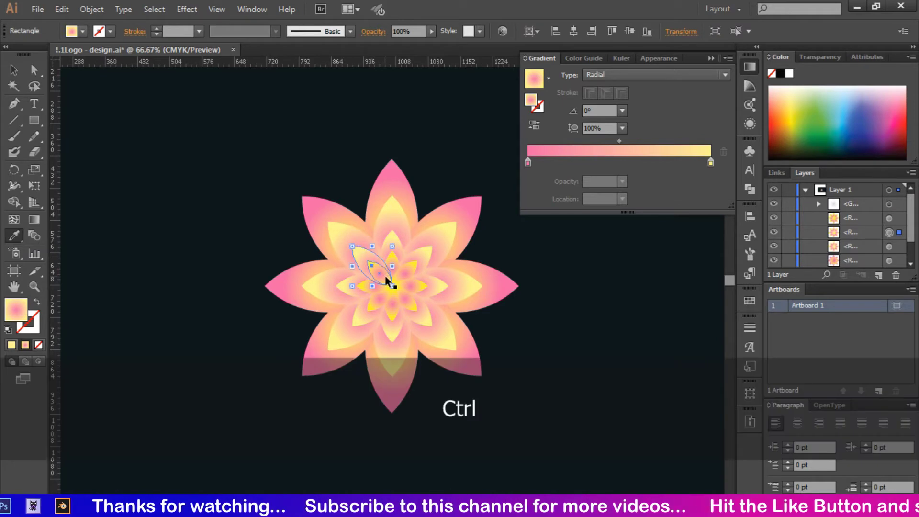
{"action": "left_click", "coordinate": [386, 277], "text": "ctrl"}
{"action": "left_click", "coordinate": [361, 253]}
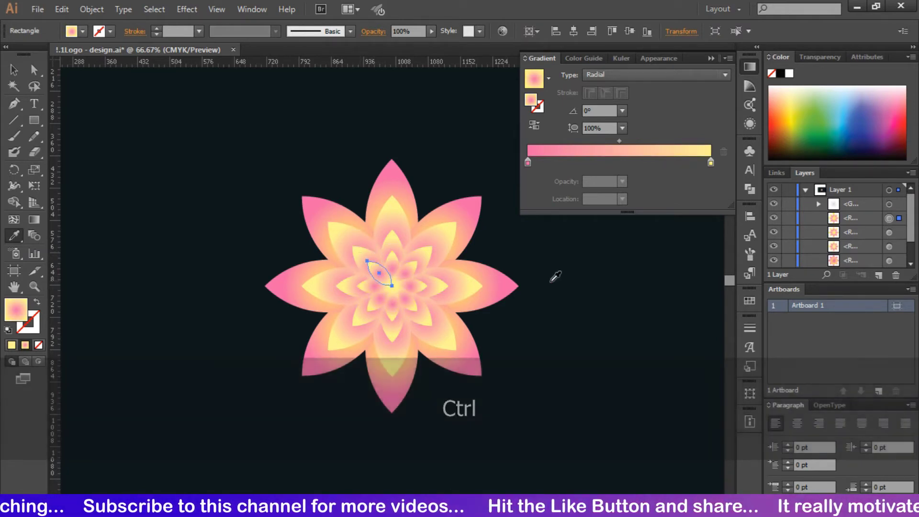
{"action": "left_click", "coordinate": [14, 70]}
{"action": "left_click", "coordinate": [287, 169]}
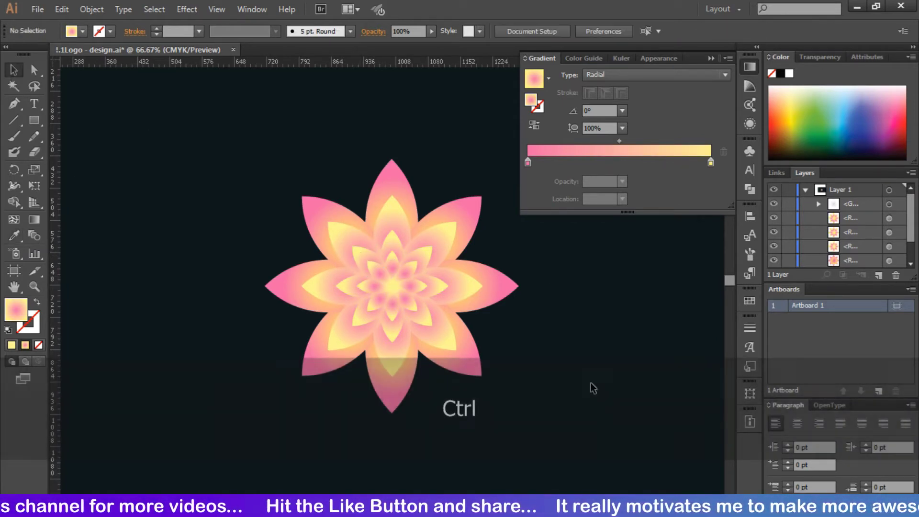
- Lighten the outermost flower's yellow gradient stop to Y=59% and close the gradient settings
{"action": "left_click", "coordinate": [500, 292]}
{"action": "left_click", "coordinate": [528, 163]}
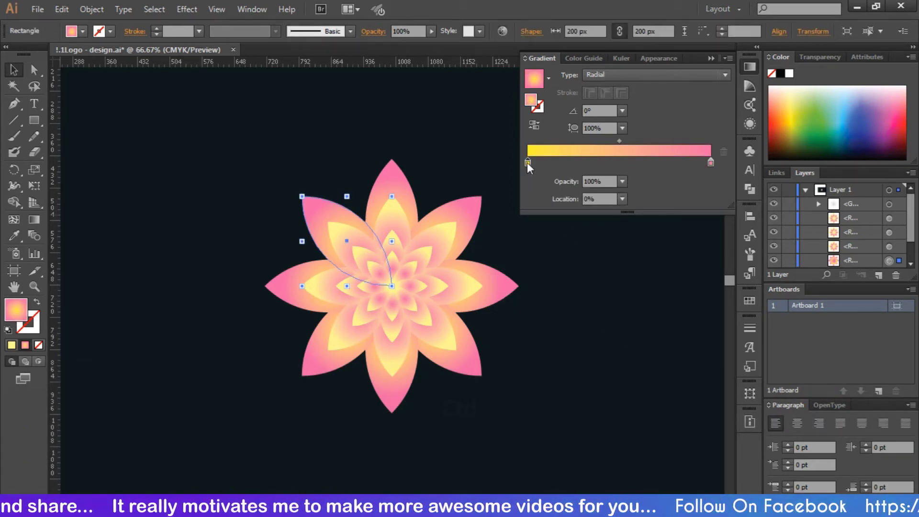
{"action": "double_click", "coordinate": [528, 163]}
{"action": "left_click", "coordinate": [637, 245]}
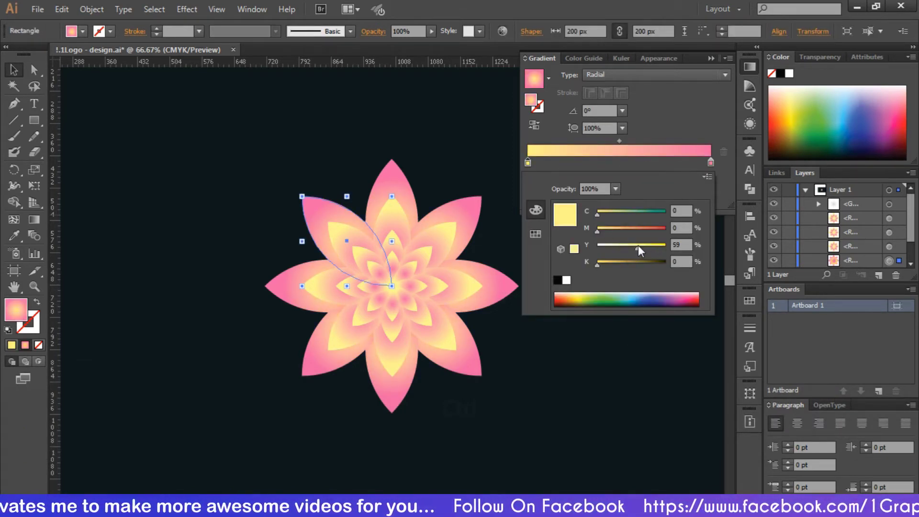
{"action": "left_click_drag", "start_coordinate": [638, 246], "coordinate": [632, 245]}
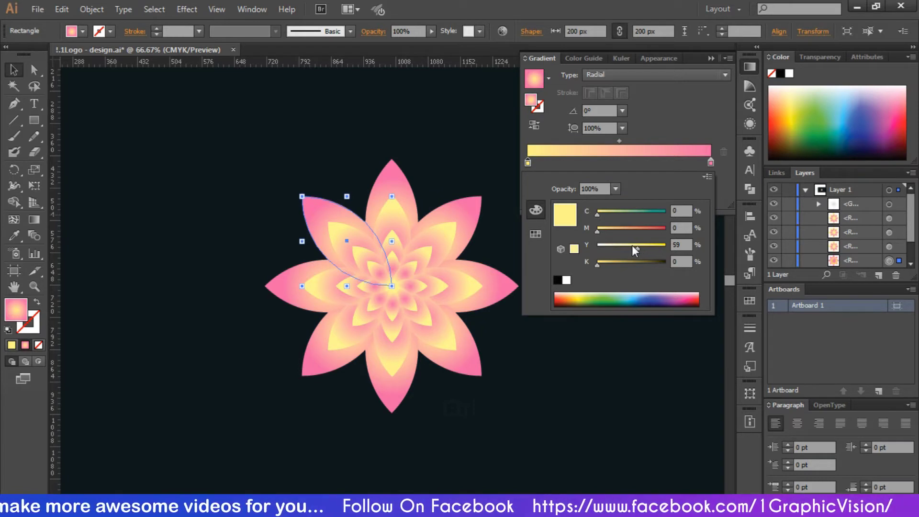
{"action": "left_click", "coordinate": [567, 354]}
{"action": "left_click", "coordinate": [567, 354]}
{"action": "left_click", "coordinate": [712, 58]}
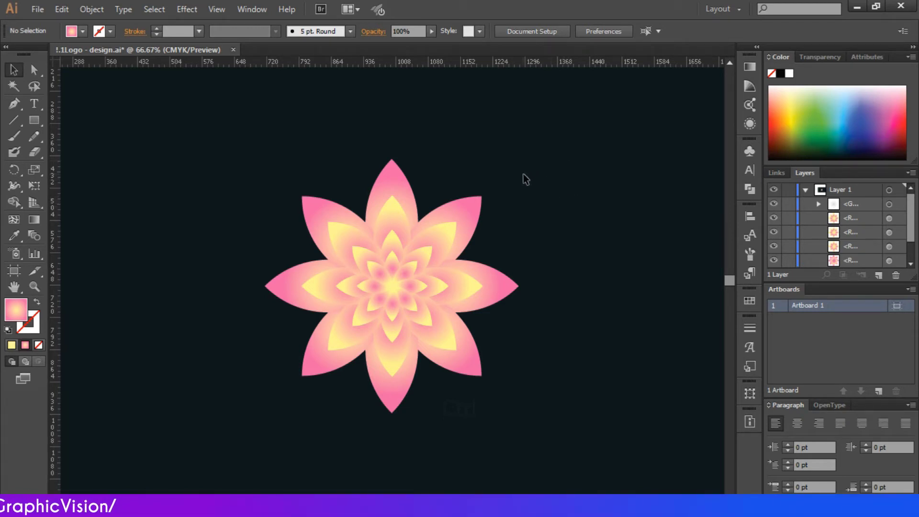
- Select all four flower shapes and activate Direct Selection so their corner widgets can be edited
{"action": "left_click", "coordinate": [390, 166]}
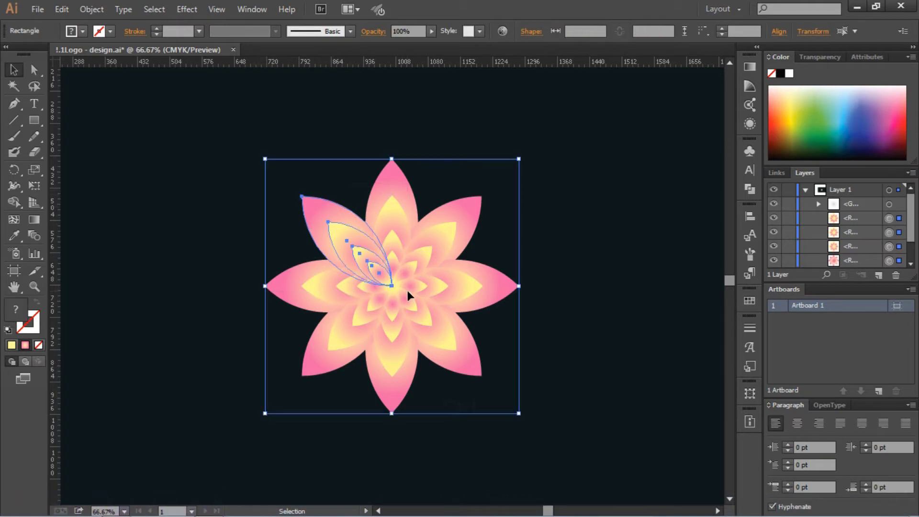
{"action": "key", "text": "ctrl+a"}
{"action": "left_click", "coordinate": [34, 70]}
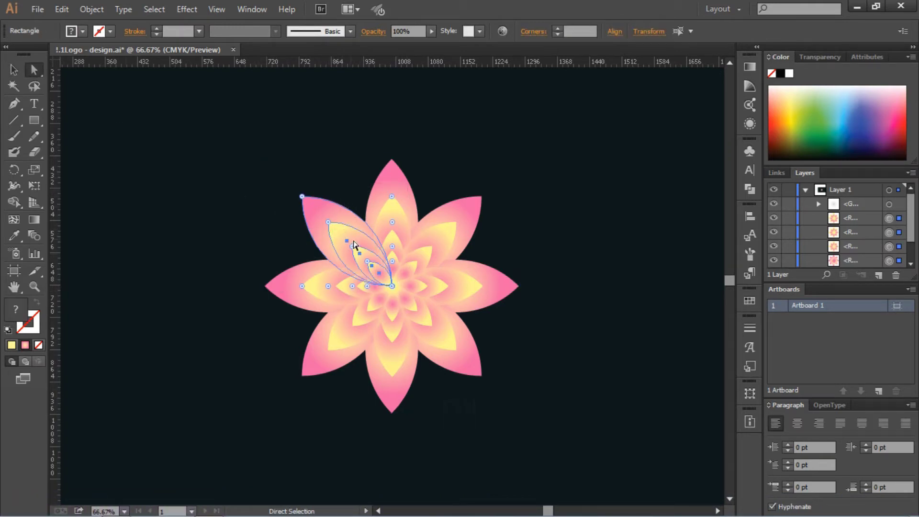
{"action": "left_click_drag", "start_coordinate": [359, 253], "coordinate": [383, 208]}
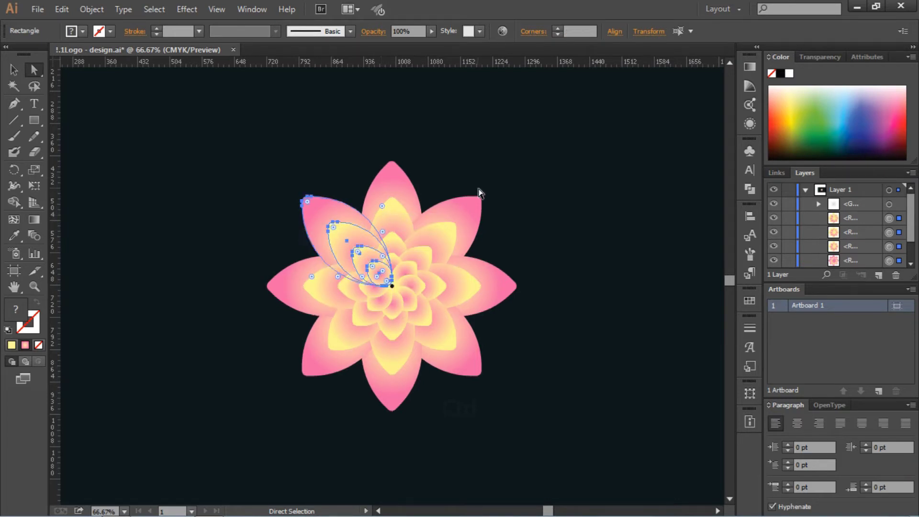
{"action": "key", "text": "ctrl+z"}
{"action": "key", "text": "ctrl+z"}
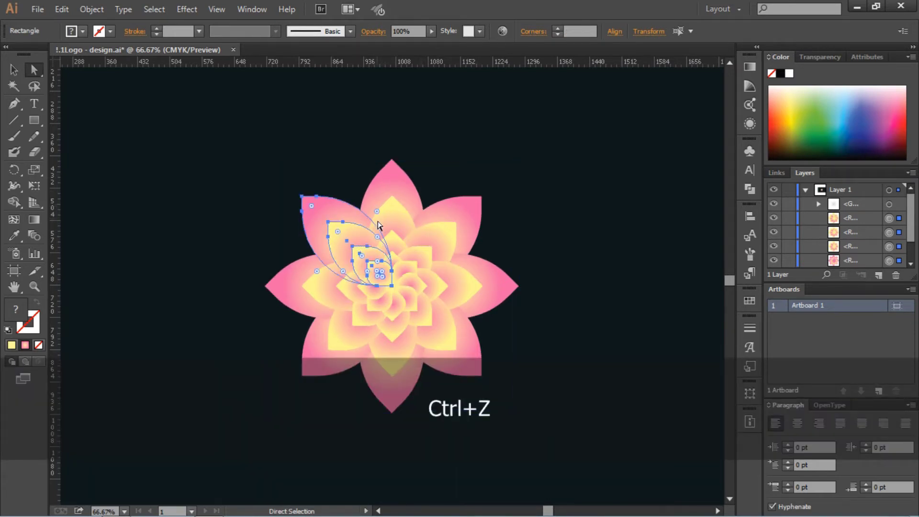
{"action": "key", "text": "ctrl+z"}
{"action": "key", "text": "ctrl+z"}
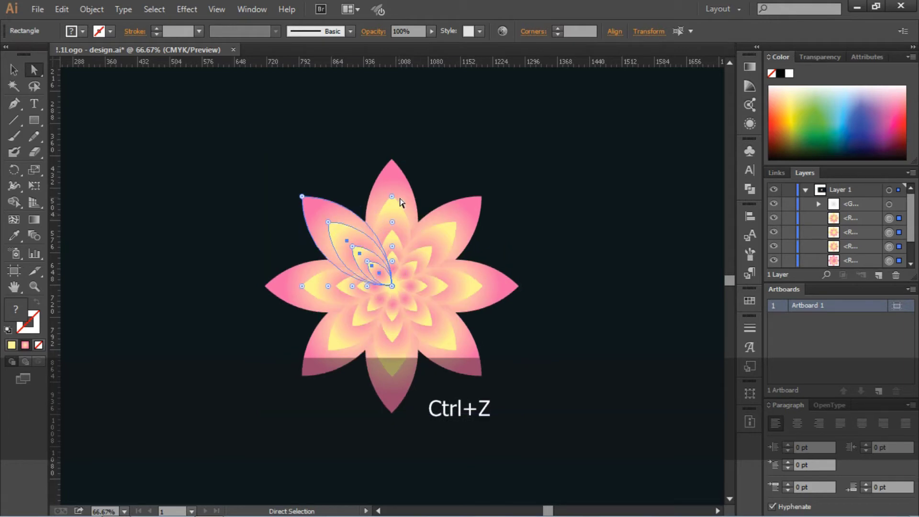
- Slightly reduce the corner rounding of all four flower shapes together to widen the petals, and deselect them
{"action": "left_click_drag", "start_coordinate": [390, 205], "coordinate": [377, 205]}
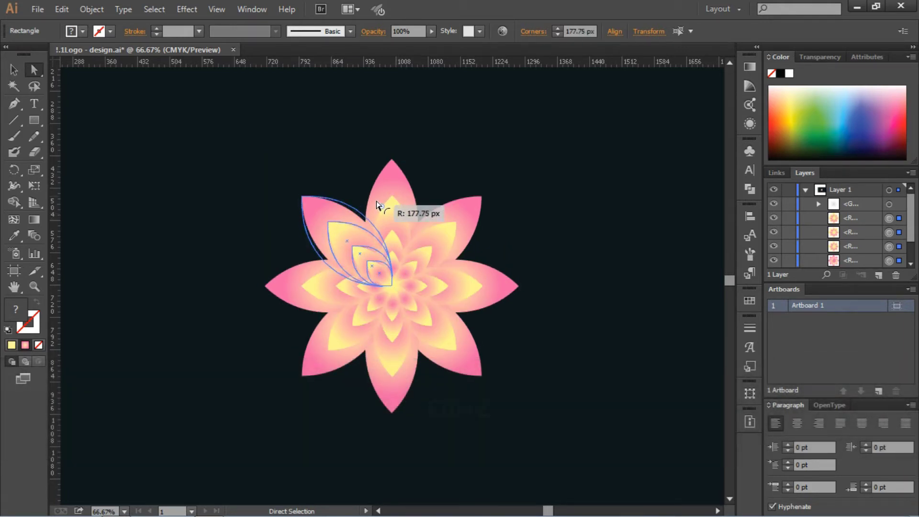
{"action": "left_click_drag", "start_coordinate": [377, 205], "coordinate": [382, 205]}
{"action": "left_click", "coordinate": [455, 173]}
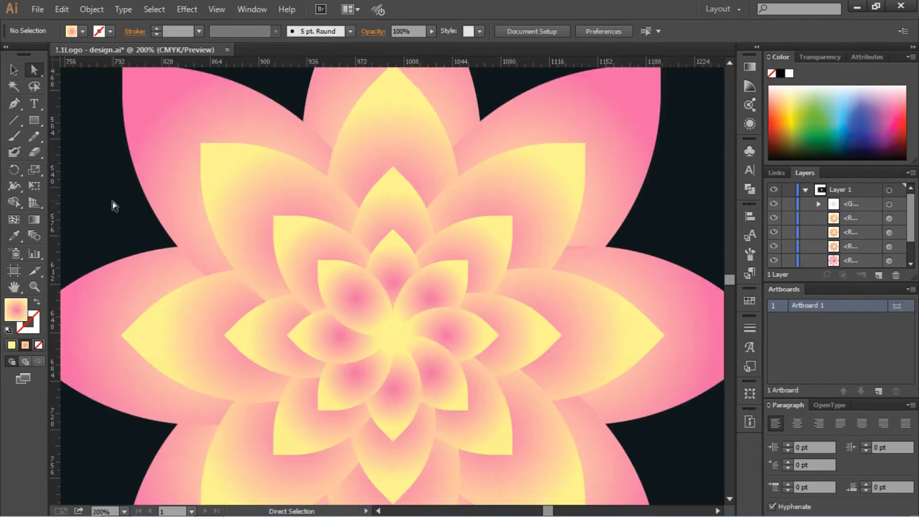
- Pull the tip anchor of the outermost flower's upper-left petal slightly outward to sharpen it, and deselect the petal
{"action": "key", "text": "ctrl+minus"}
{"action": "key", "text": "ctrl+minus"}
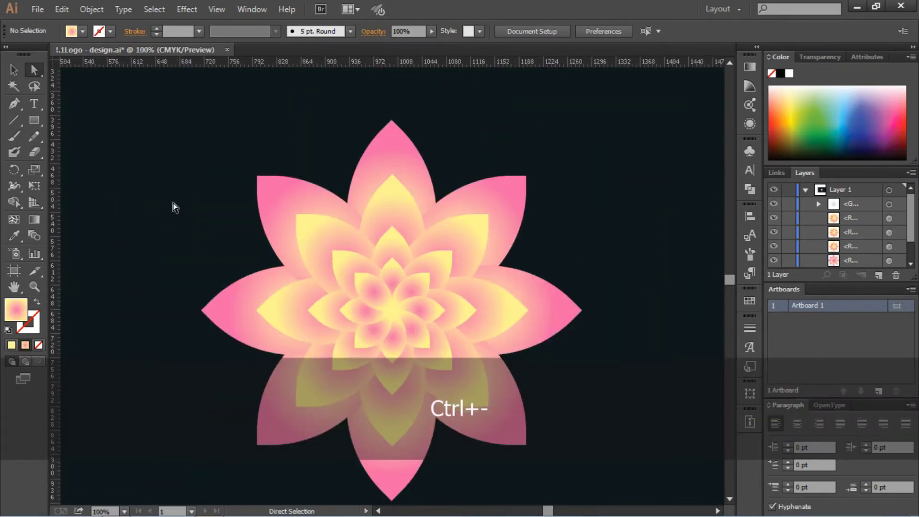
{"action": "left_click", "coordinate": [257, 177]}
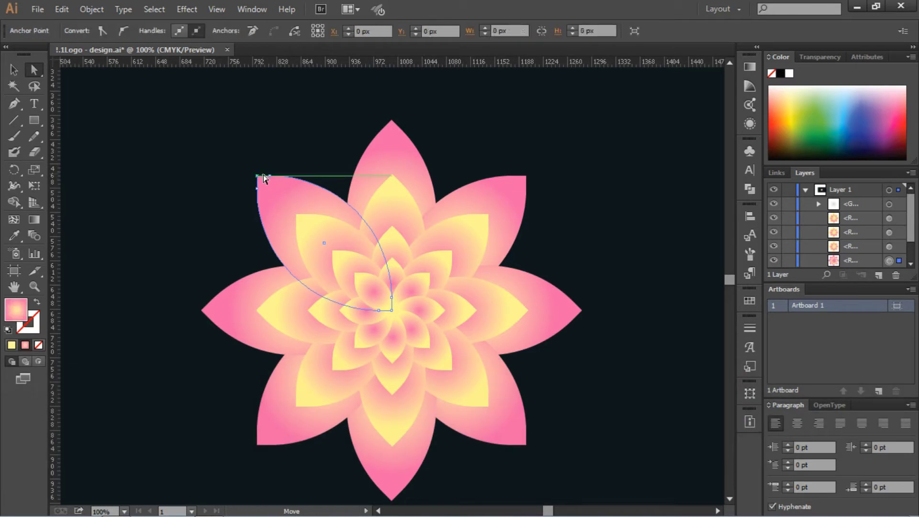
{"action": "left_click_drag", "start_coordinate": [257, 176], "coordinate": [108, 196]}
{"action": "left_click", "coordinate": [257, 189]}
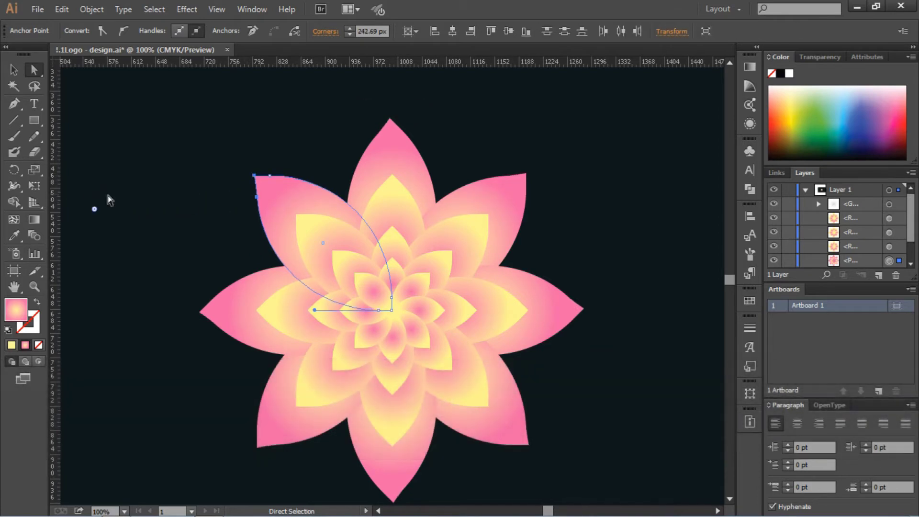
{"action": "left_click", "coordinate": [213, 161]}
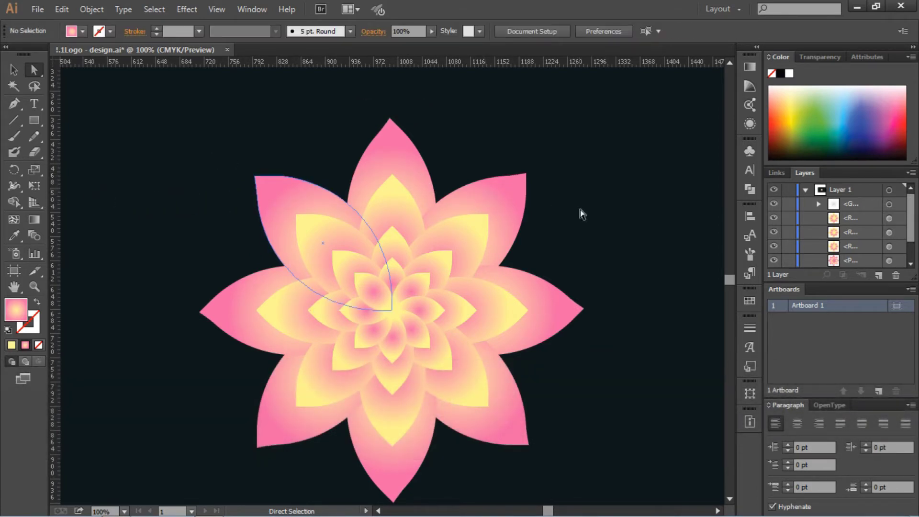
- Move the tip anchor of the second-largest flower's upper-left petal slightly upward to Y 502.5 px
{"action": "left_click", "coordinate": [392, 179]}
{"action": "key", "text": "ctrl+equal"}
{"action": "key", "text": "ctrl+equal"}
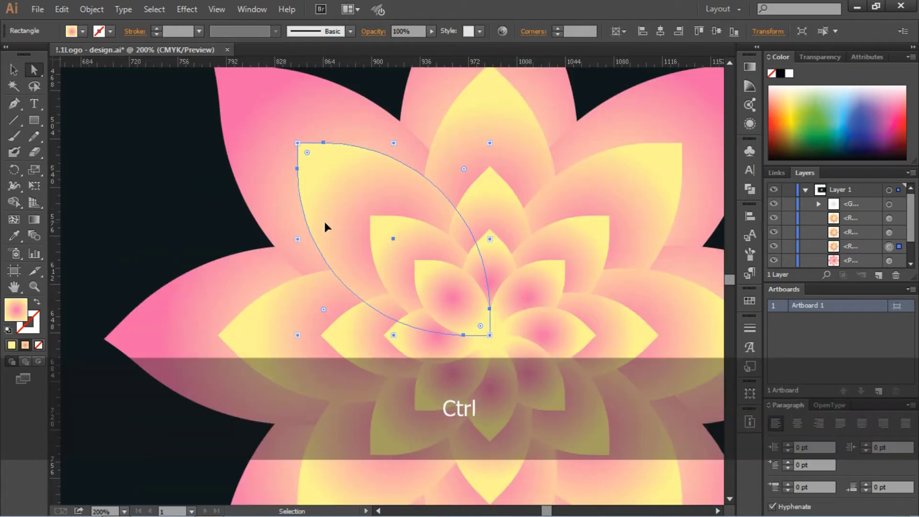
{"action": "scroll", "coordinate": [325, 222], "scroll_direction": "left", "scroll_amount": 1}
{"action": "scroll", "coordinate": [324, 222], "scroll_direction": "up", "scroll_amount": 4}
{"action": "key", "text": "ctrl+z"}
{"action": "left_click_drag", "start_coordinate": [314, 207], "coordinate": [314, 201]}
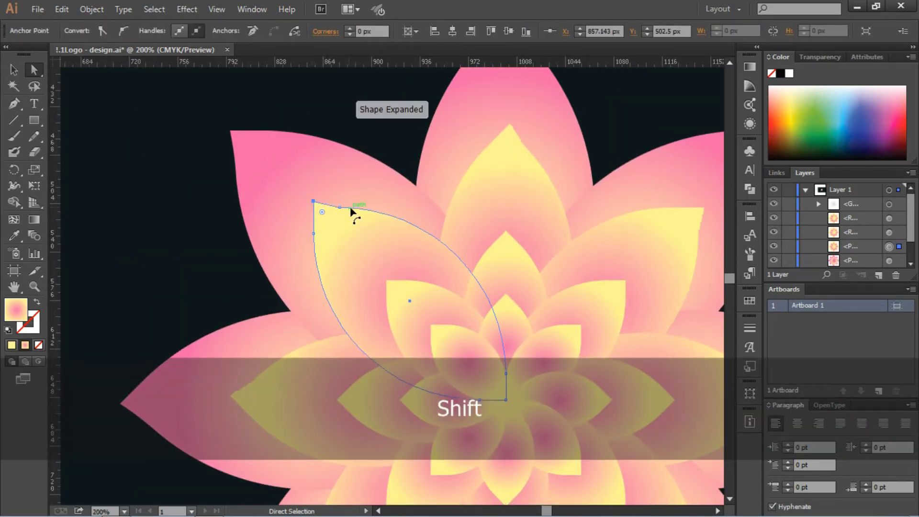
- Nudge the tip anchor of the third-largest flower's upper-left petal slightly outward to sharpen its tips
{"action": "scroll", "coordinate": [347, 230], "scroll_direction": "up", "scroll_amount": 5}
{"action": "left_click", "coordinate": [340, 287]}
{"action": "left_click", "coordinate": [351, 88]}
{"action": "scroll", "coordinate": [383, 210], "scroll_direction": "down", "scroll_amount": 9}
{"action": "left_click_drag", "start_coordinate": [386, 215], "coordinate": [382, 215]}
{"action": "left_click", "coordinate": [266, 244]}
- Move the tip anchor of the innermost flower's upper-left petal slightly upward to Y 592 px and deselect it
{"action": "scroll", "coordinate": [491, 181], "scroll_direction": "down", "scroll_amount": 3}
{"action": "left_click_drag", "start_coordinate": [430, 195], "coordinate": [430, 192]}
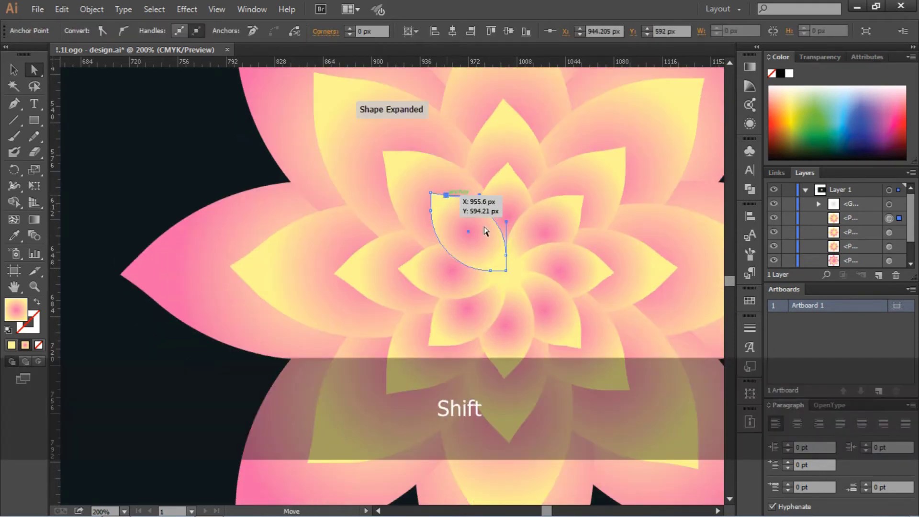
{"action": "scroll", "coordinate": [484, 227], "scroll_direction": "up", "scroll_amount": 9}
{"action": "left_click_drag", "start_coordinate": [448, 378], "coordinate": [427, 72]}
{"action": "left_click", "coordinate": [430, 125]}
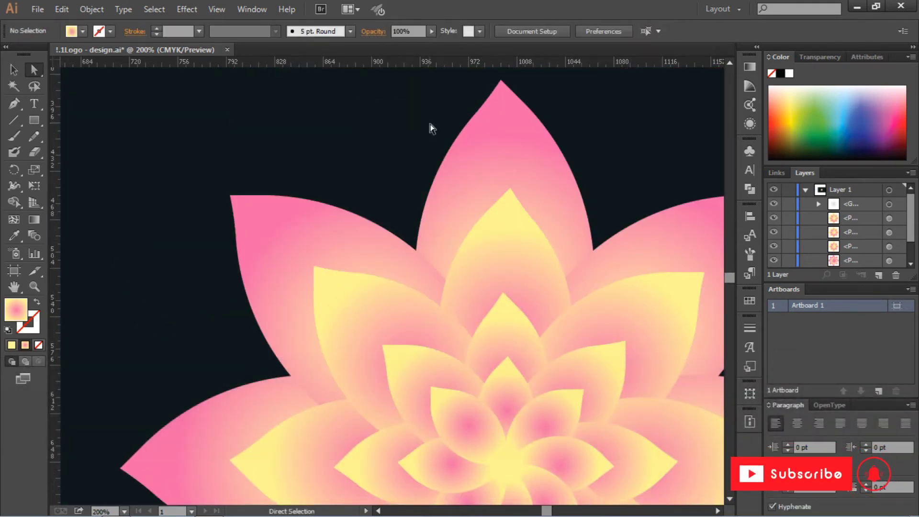
- Group all four flower shapes, scale the group down proportionally about its centre and deselect it
{"action": "key", "text": "ctrl+0"}
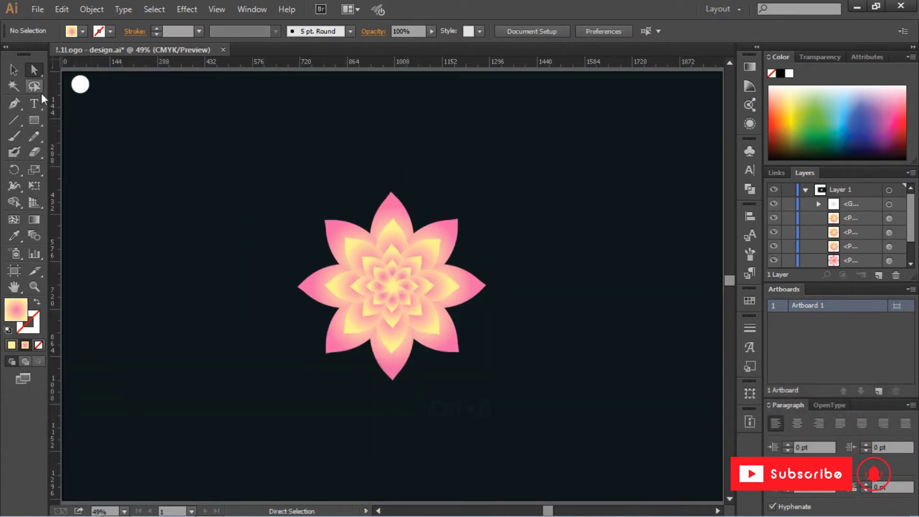
{"action": "key", "text": "v"}
{"action": "left_click_drag", "start_coordinate": [243, 185], "coordinate": [507, 403]}
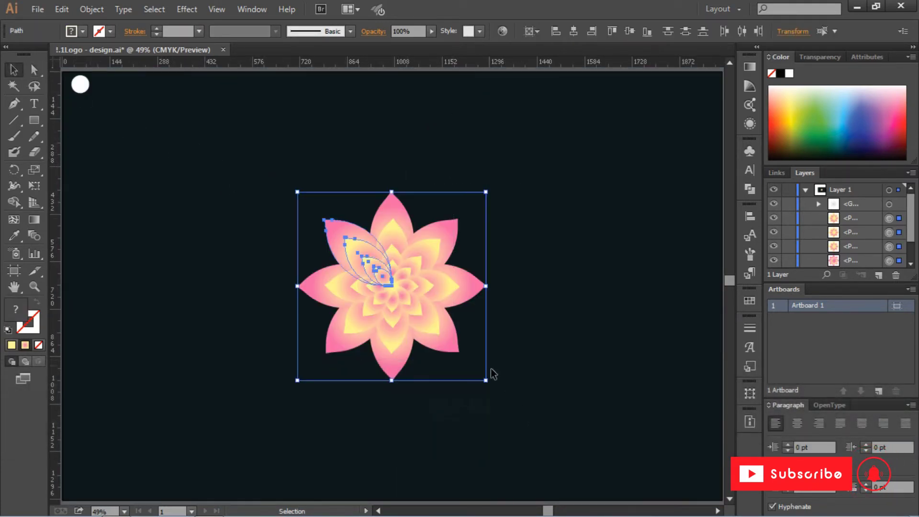
{"action": "right_click", "coordinate": [390, 286]}
{"action": "left_click", "coordinate": [423, 345]}
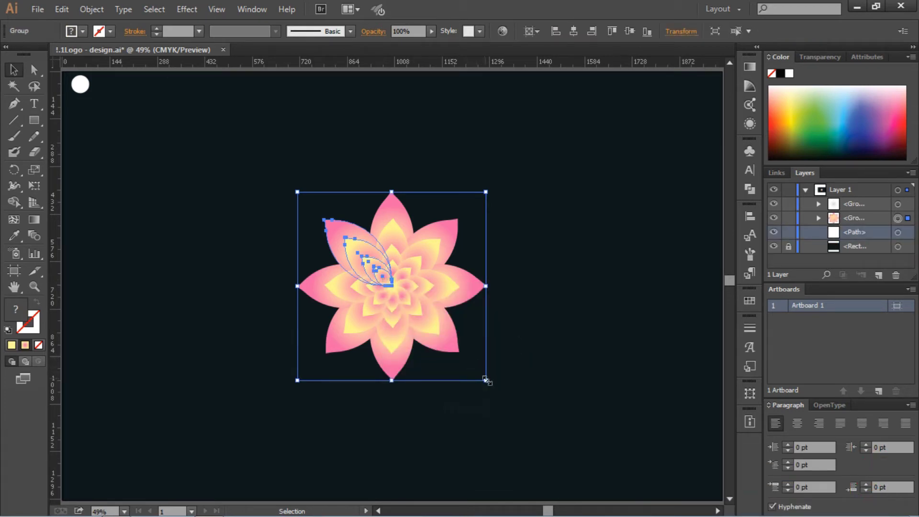
{"action": "left_click_drag", "start_coordinate": [485, 380], "coordinate": [449, 345]}
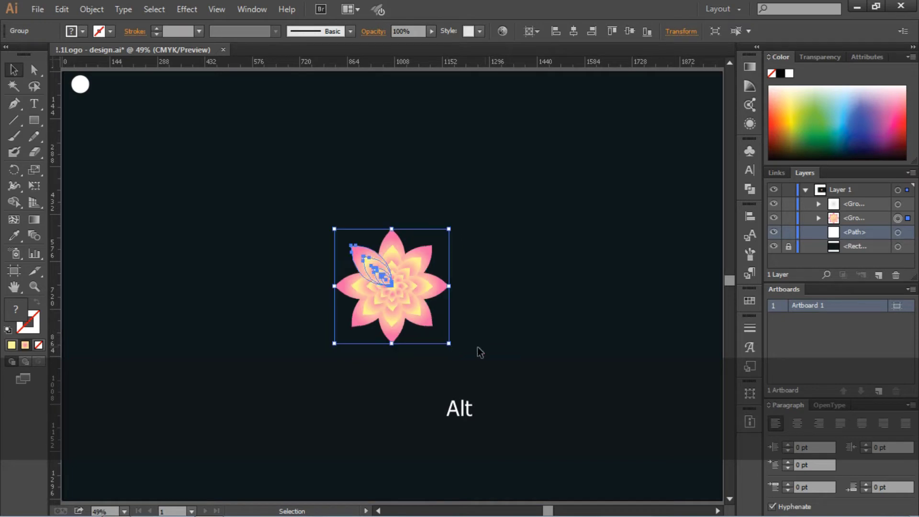
{"action": "left_click", "coordinate": [555, 352]}
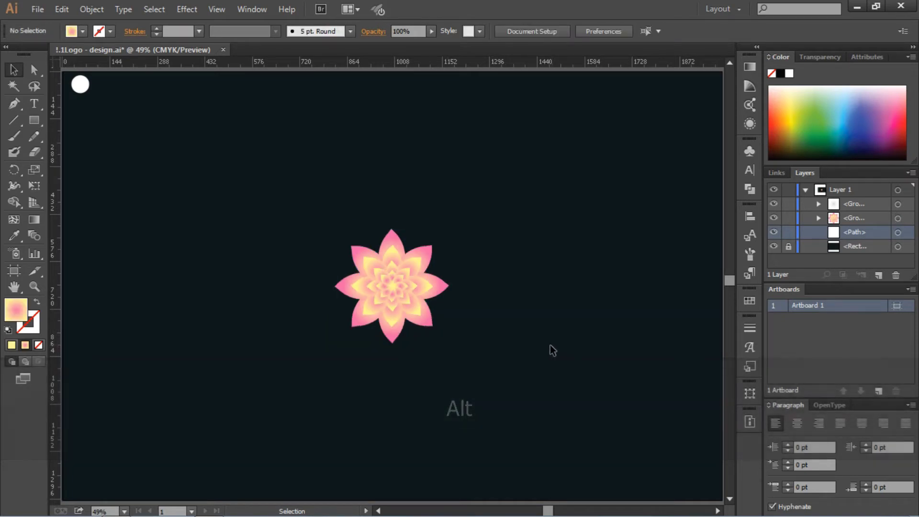
- Add the text "flower" below the flower at 72 pt with a white fill
{"action": "left_click", "coordinate": [34, 103]}
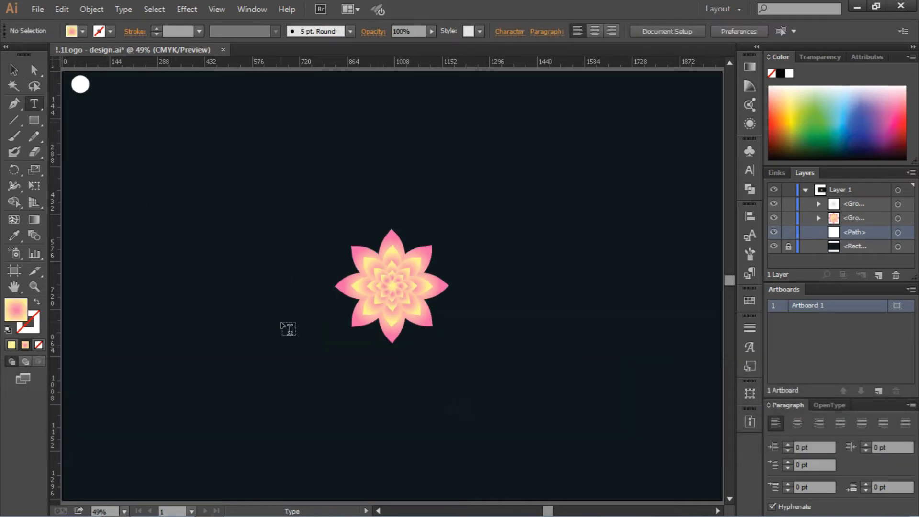
{"action": "left_click", "coordinate": [397, 412]}
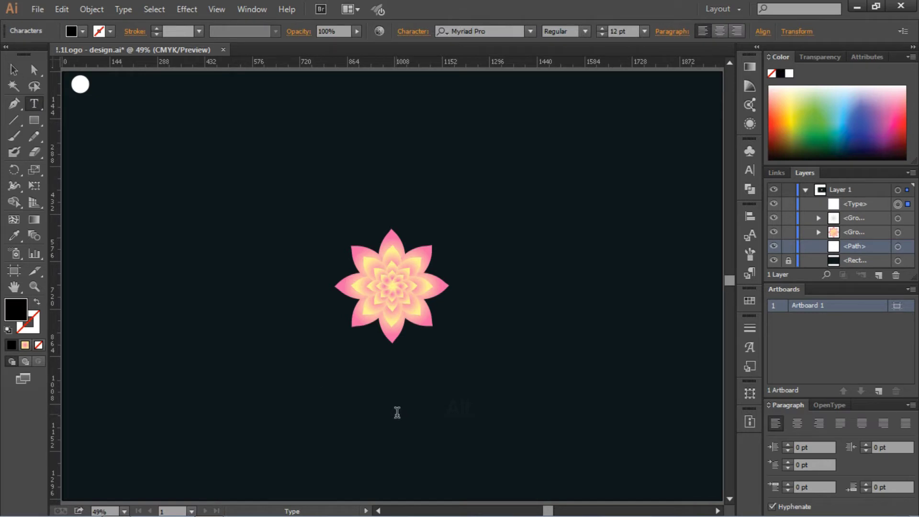
{"action": "type", "text": "flower"}
{"action": "key", "text": "ctrl+a"}
{"action": "left_click", "coordinate": [645, 31]}
{"action": "left_click", "coordinate": [659, 273]}
{"action": "left_click", "coordinate": [83, 32]}
{"action": "left_click", "coordinate": [27, 48]}
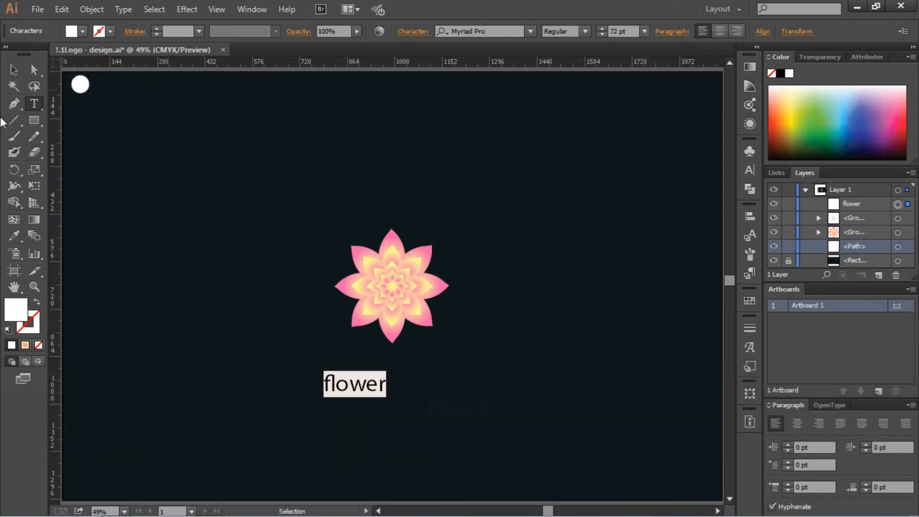
- Reposition the "flower" text, centre-align it and set its font to National First Font Dotted
{"action": "left_click", "coordinate": [14, 70]}
{"action": "left_click_drag", "start_coordinate": [384, 377], "coordinate": [412, 363]}
{"action": "left_click", "coordinate": [720, 31]}
{"action": "left_click", "coordinate": [530, 32]}
{"action": "left_click", "coordinate": [627, 252]}
- Change the "flower" text to a script font starting with A and move it centred beneath the flower
{"action": "left_click", "coordinate": [531, 32]}
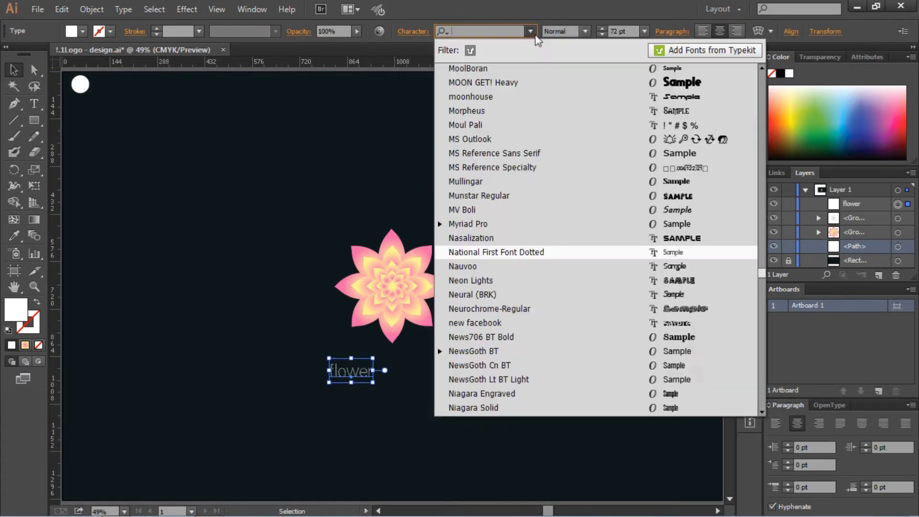
{"action": "left_click_drag", "start_coordinate": [762, 273], "coordinate": [754, 97]}
{"action": "scroll", "coordinate": [706, 148], "scroll_direction": "up", "scroll_amount": 6}
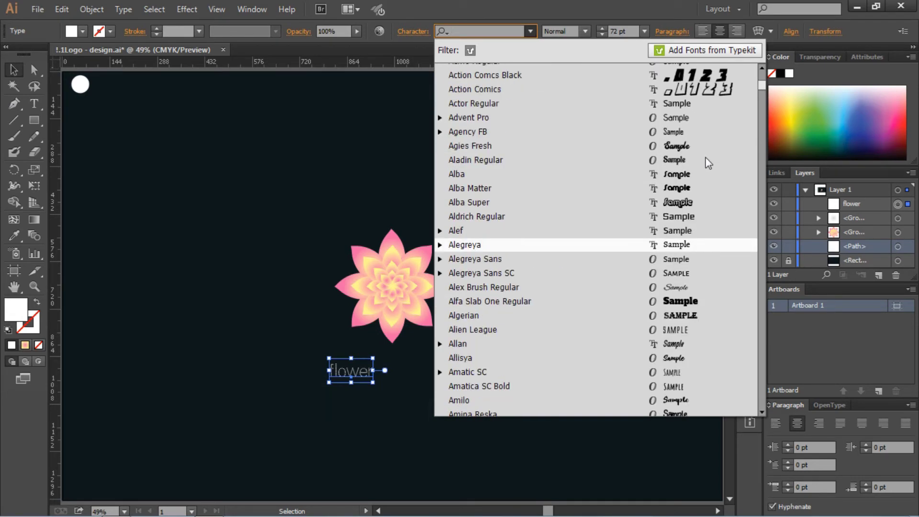
{"action": "scroll", "coordinate": [690, 230], "scroll_direction": "up", "scroll_amount": 2}
{"action": "scroll", "coordinate": [688, 293], "scroll_direction": "down", "scroll_amount": 7}
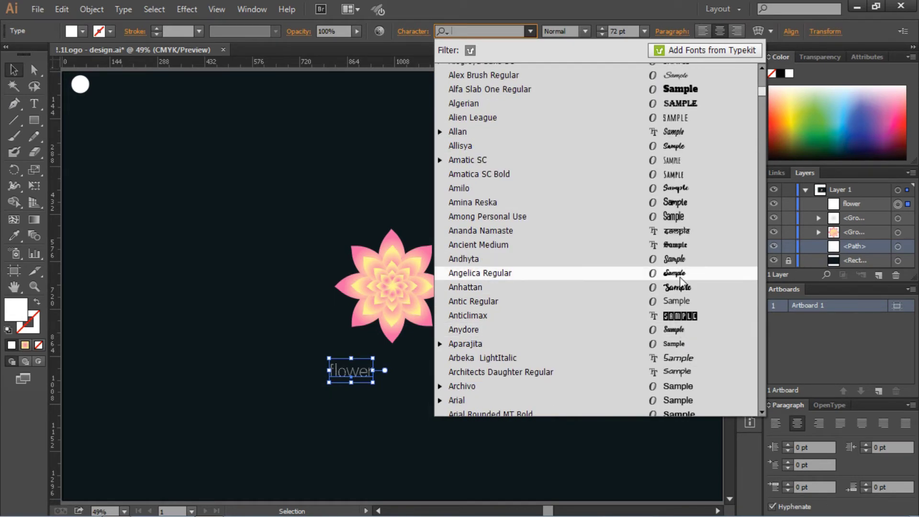
{"action": "scroll", "coordinate": [683, 275], "scroll_direction": "down", "scroll_amount": 1}
{"action": "left_click", "coordinate": [683, 247]}
{"action": "left_click", "coordinate": [376, 386]}
{"action": "left_click_drag", "start_coordinate": [371, 377], "coordinate": [412, 375]}
- Set the font of the "flower" text to Amilo
{"action": "left_click", "coordinate": [497, 29]}
{"action": "key", "text": "Up"}
{"action": "key", "text": "Up"}
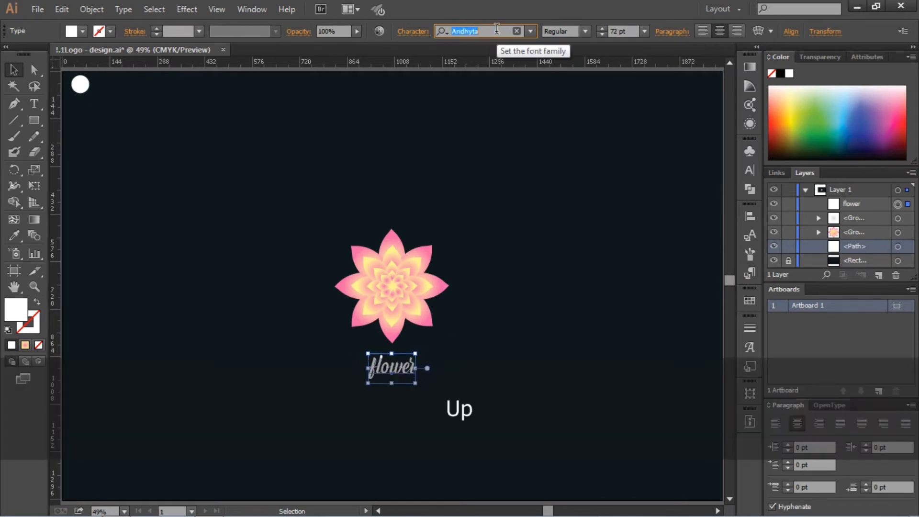
{"action": "key", "text": "Up"}
{"action": "key", "text": "Up"}
{"action": "key", "text": "Down"}
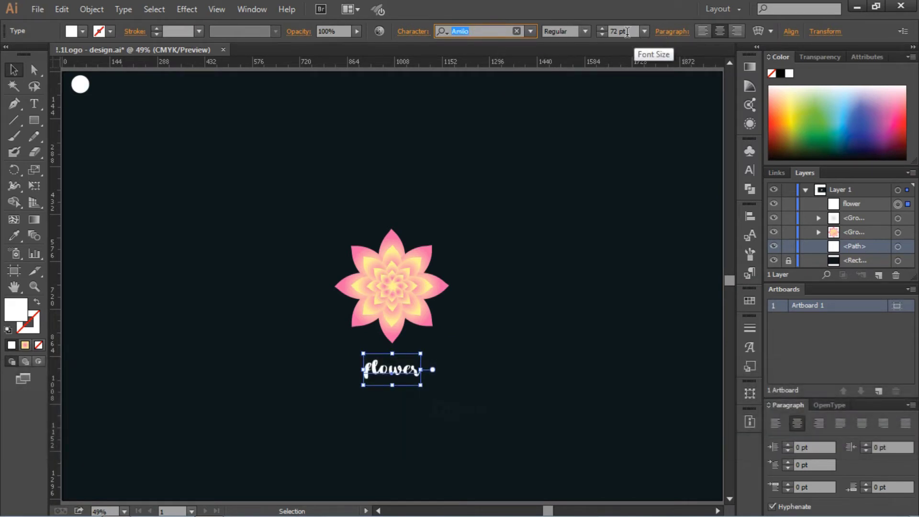
- Set the font size of the "flower" text to 172 pt and deselect it
{"action": "left_click", "coordinate": [613, 32]}
{"action": "type", "text": "1"}
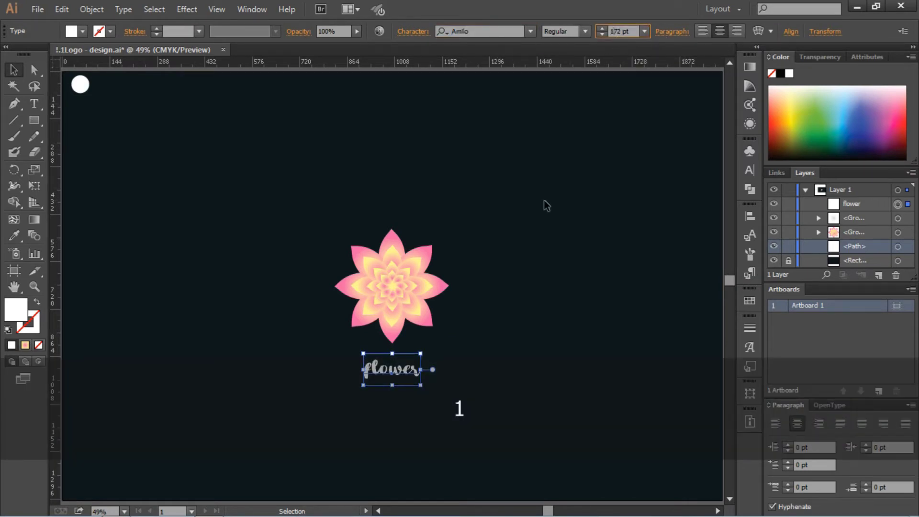
{"action": "key", "text": "Return"}
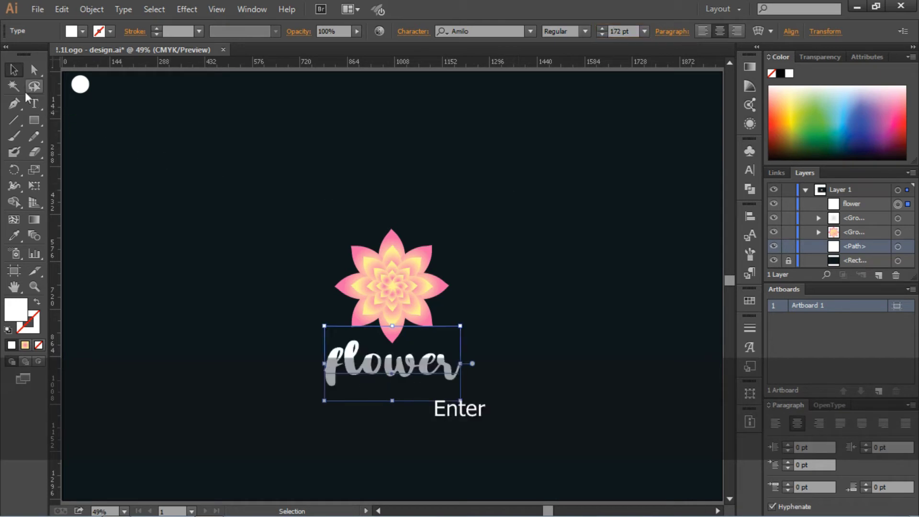
{"action": "left_click", "coordinate": [591, 262]}
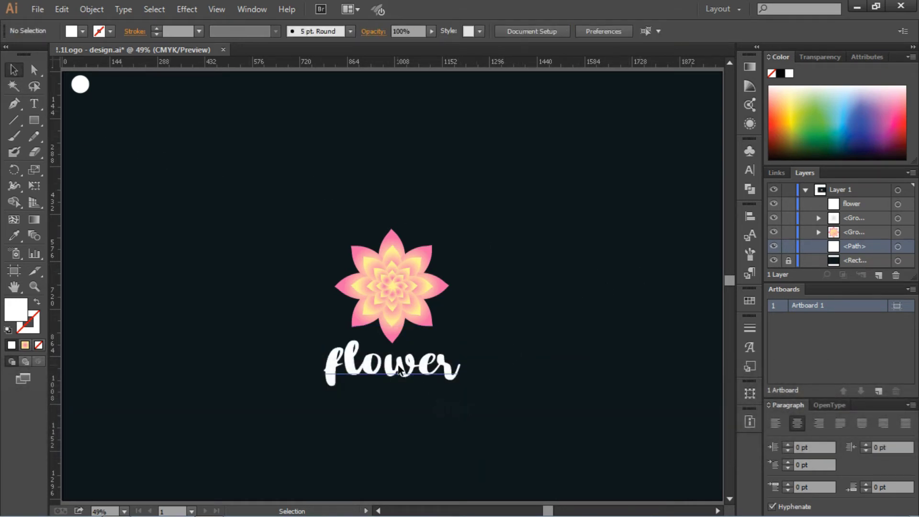
- Move the "flower" text to the artboard's lower-right corner and set its font size to 120 pt
{"action": "left_click_drag", "start_coordinate": [400, 371], "coordinate": [655, 472]}
{"action": "left_click_drag", "start_coordinate": [615, 32], "coordinate": [618, 31]}
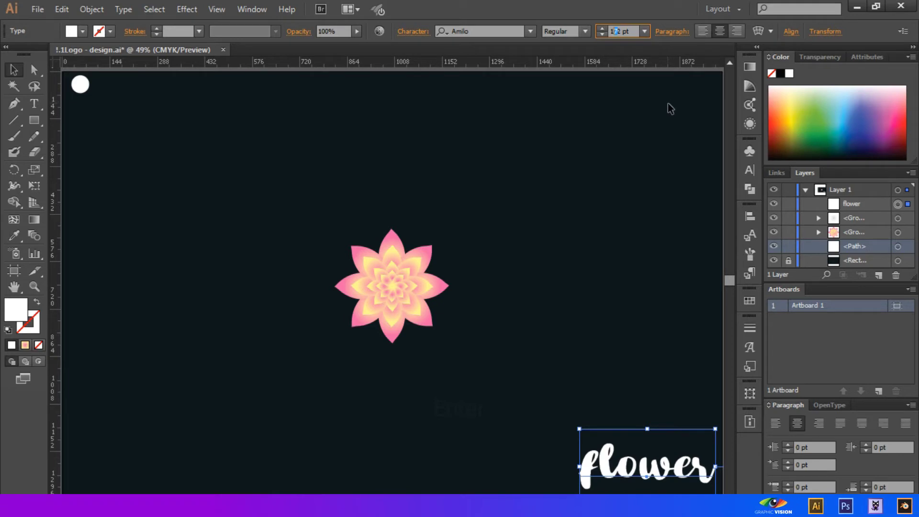
{"action": "type", "text": "2"}
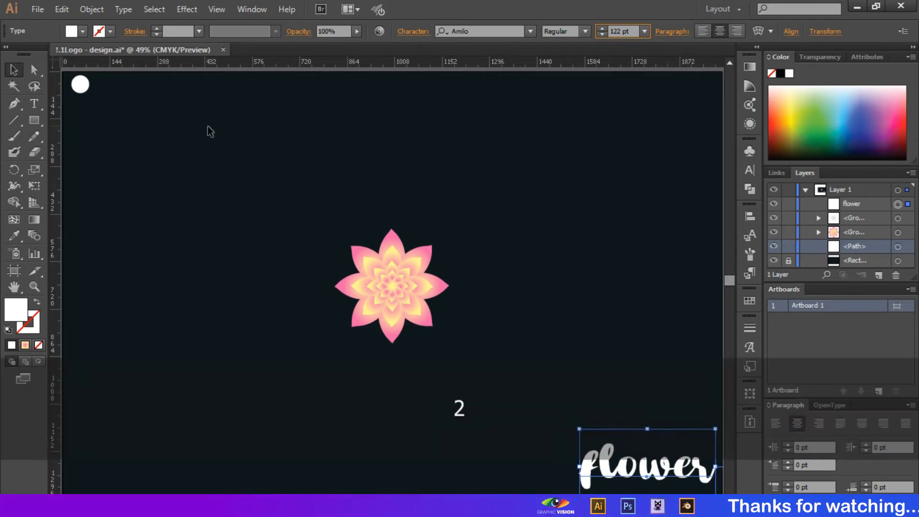
{"action": "key", "text": "Right"}
{"action": "key", "text": "BackSpace"}
{"action": "type", "text": "0"}
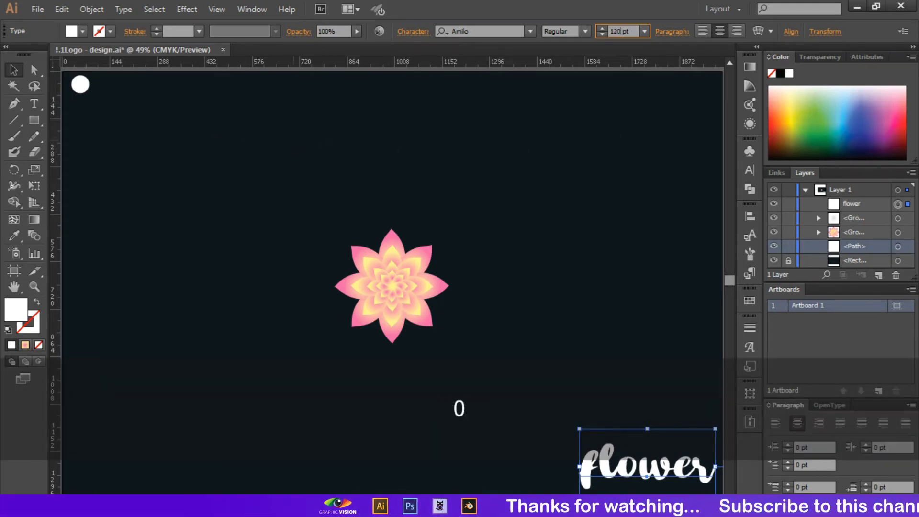
{"action": "key", "text": "Return"}
{"action": "left_click", "coordinate": [320, 151]}
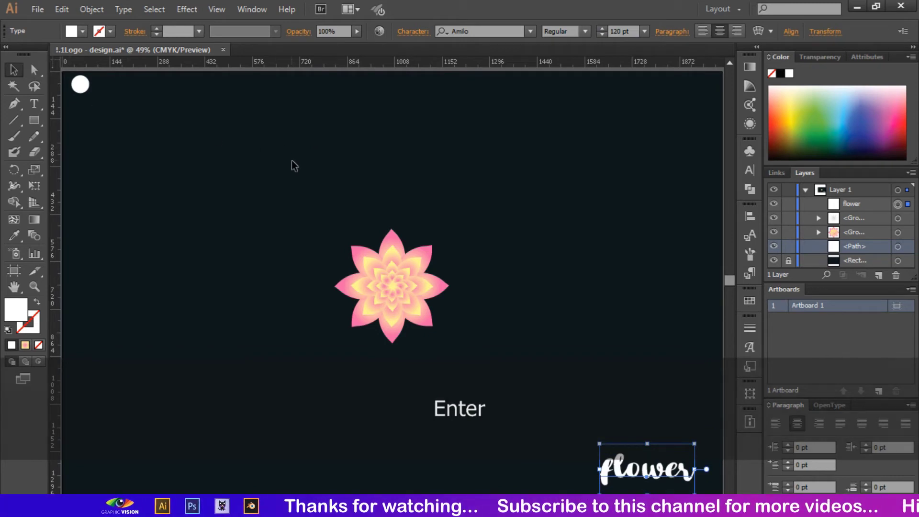
- Move the "flower" text slightly closer to the artboard's lower-right corner and leave everything deselected
{"action": "left_click_drag", "start_coordinate": [653, 478], "coordinate": [673, 488]}
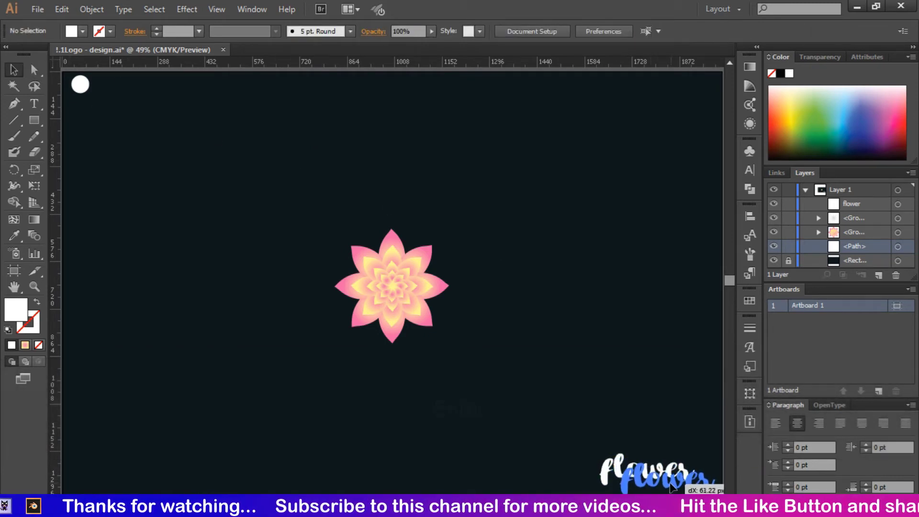
{"action": "left_click_drag", "start_coordinate": [455, 181], "coordinate": [333, 360]}
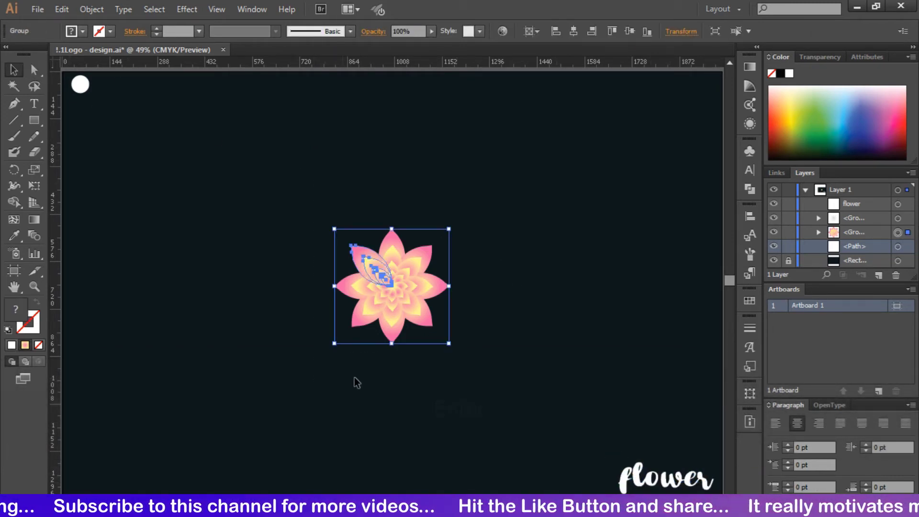
{"action": "left_click", "coordinate": [459, 187]}
- Ungroup the flower so its petal layers can be edited separately
{"action": "key", "text": "ctrl+equal"}
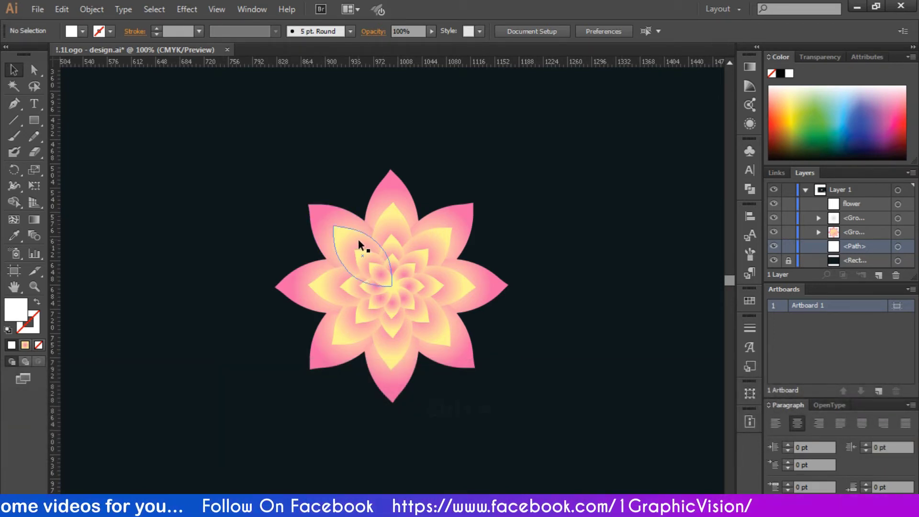
{"action": "left_click", "coordinate": [361, 257]}
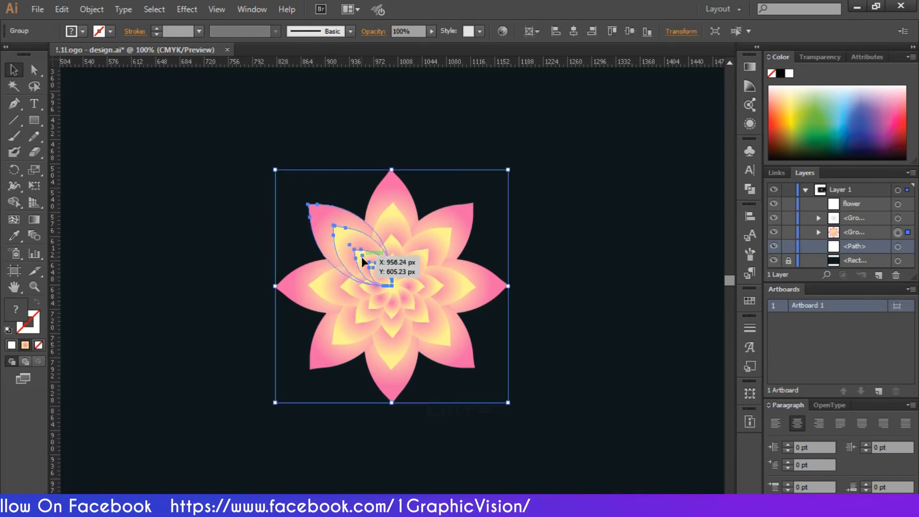
{"action": "right_click", "coordinate": [363, 260]}
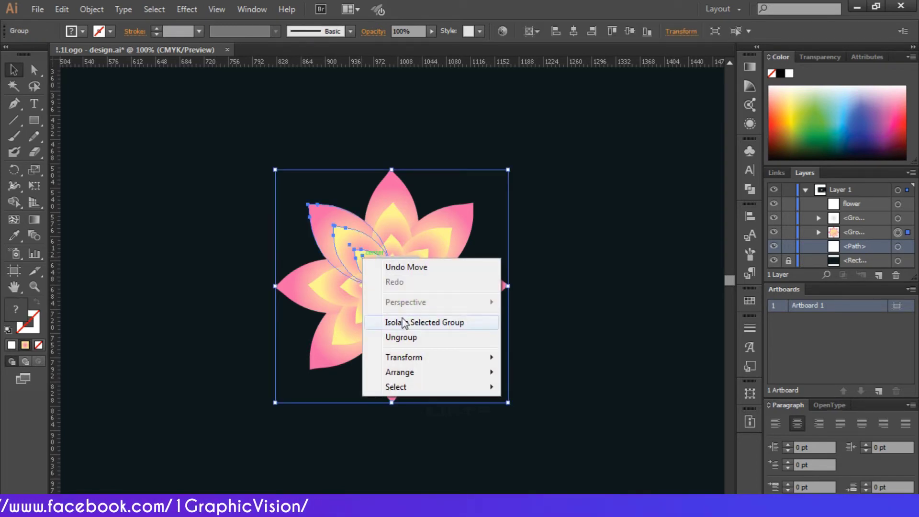
{"action": "left_click", "coordinate": [402, 337]}
- Give the outermost petal layer a radial gradient stroke and reverse the stroke gradient so it runs from pink to yellow
{"action": "left_click", "coordinate": [331, 208]}
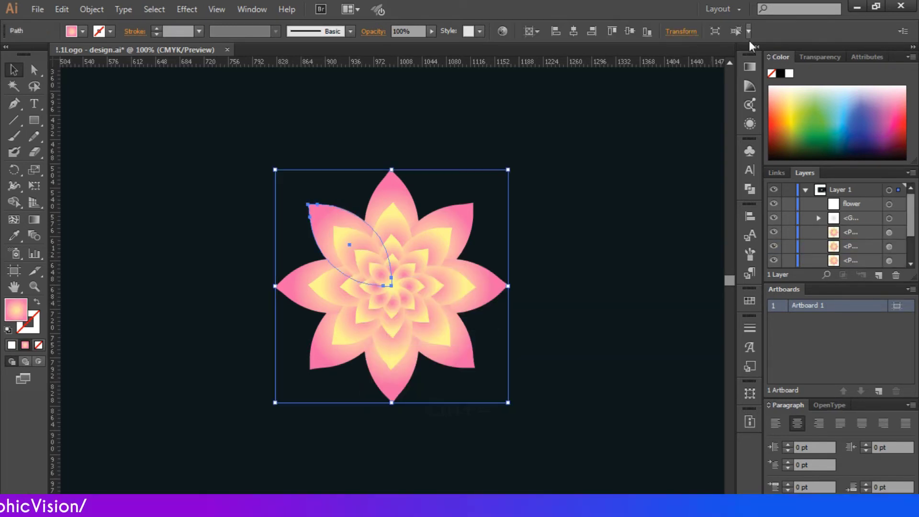
{"action": "left_click", "coordinate": [750, 66]}
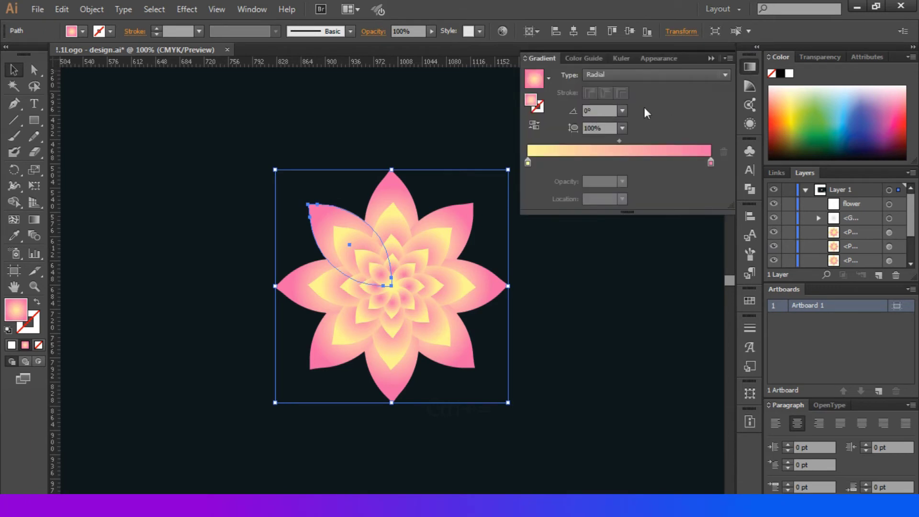
{"action": "left_click", "coordinate": [540, 109]}
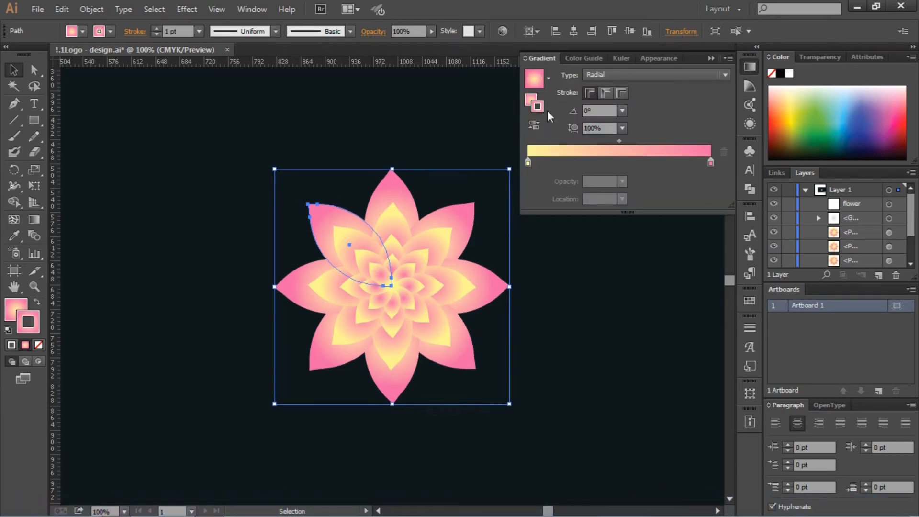
{"action": "left_click", "coordinate": [611, 77]}
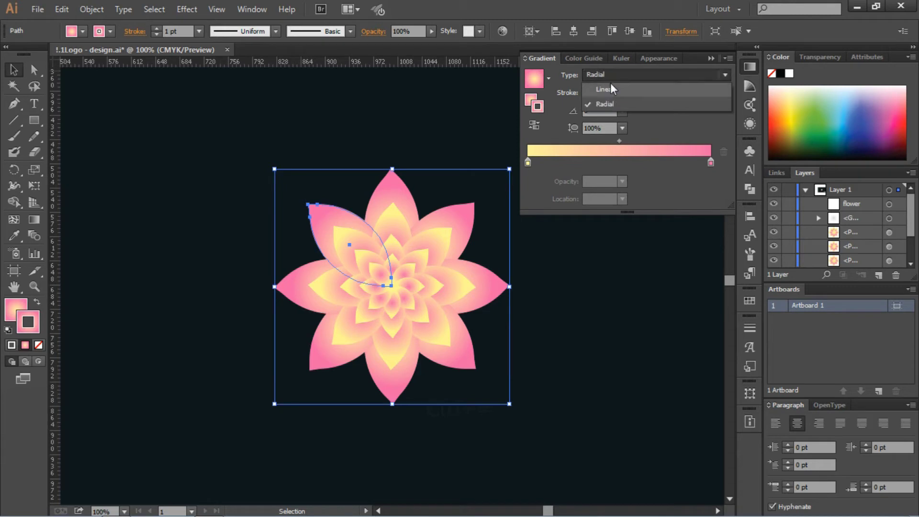
{"action": "left_click", "coordinate": [610, 77]}
{"action": "left_click", "coordinate": [540, 124]}
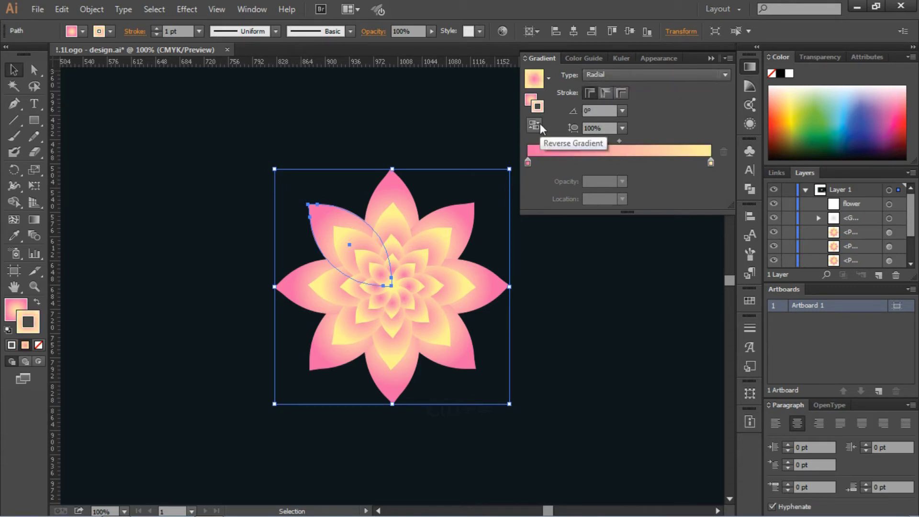
- Set the outermost petal layer's stroke weight to 3 pt
{"action": "left_click", "coordinate": [180, 30]}
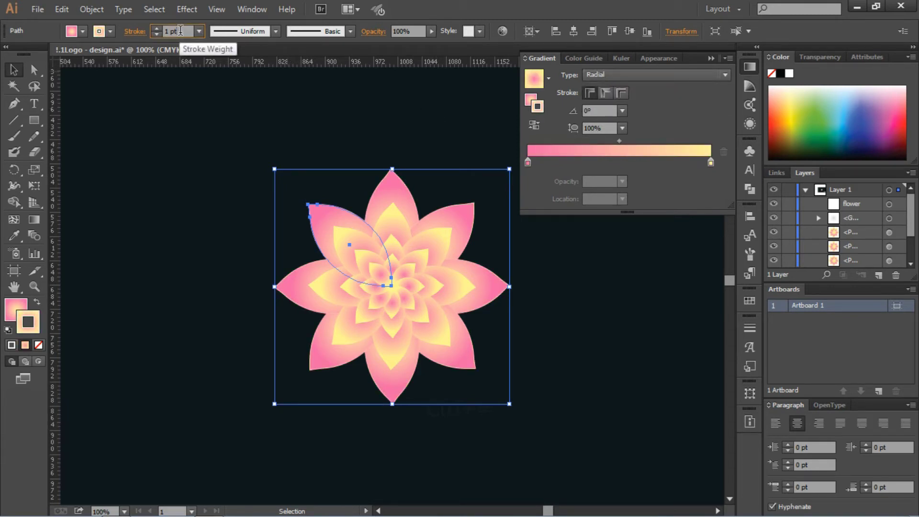
{"action": "type", "text": "2"}
{"action": "key", "text": "Return"}
{"action": "key", "text": "Up"}
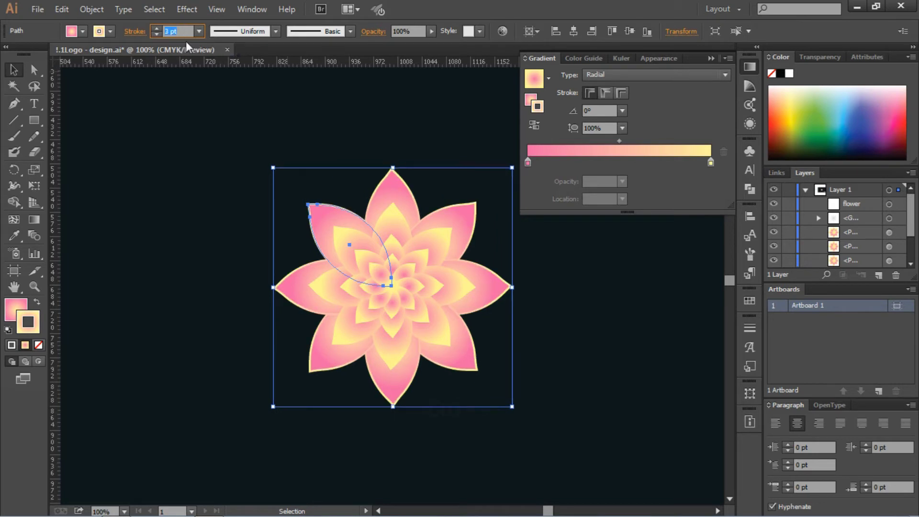
- Apply the outermost petal layer's gradient across the stroke and deselect it
{"action": "left_click", "coordinate": [289, 118]}
{"action": "left_click", "coordinate": [392, 184]}
{"action": "left_click", "coordinate": [621, 92]}
{"action": "left_click", "coordinate": [377, 134]}
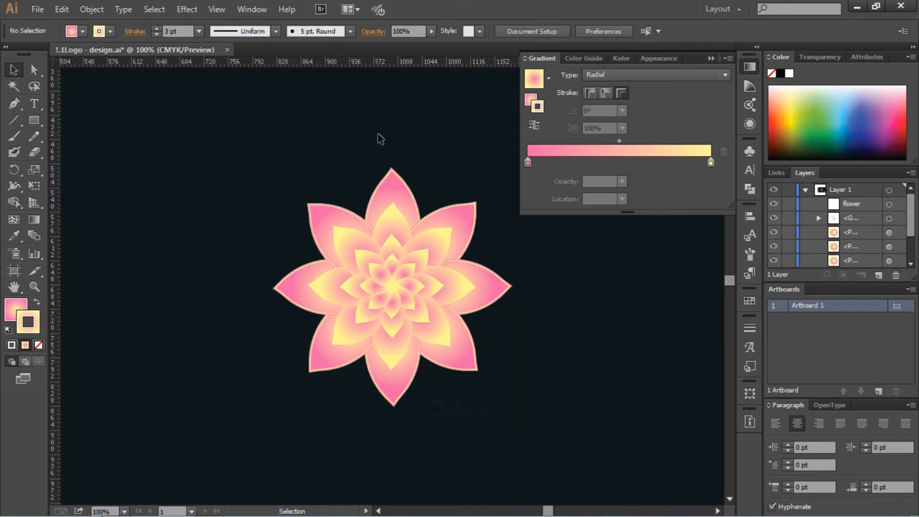
- Reverse the outermost petal layer's stroke gradient so it runs from yellow to pink, and deselect the layer
{"action": "left_click", "coordinate": [395, 182]}
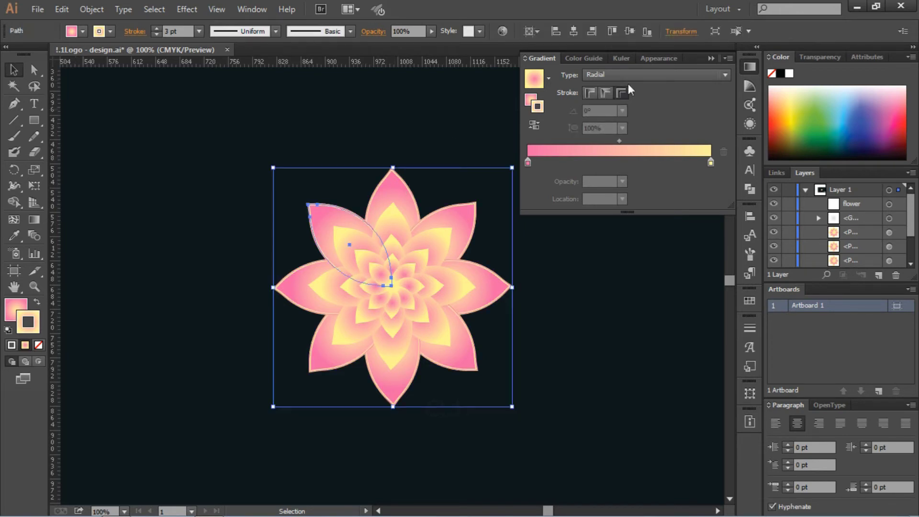
{"action": "left_click", "coordinate": [424, 111]}
{"action": "left_click", "coordinate": [393, 180]}
{"action": "left_click", "coordinate": [534, 125]}
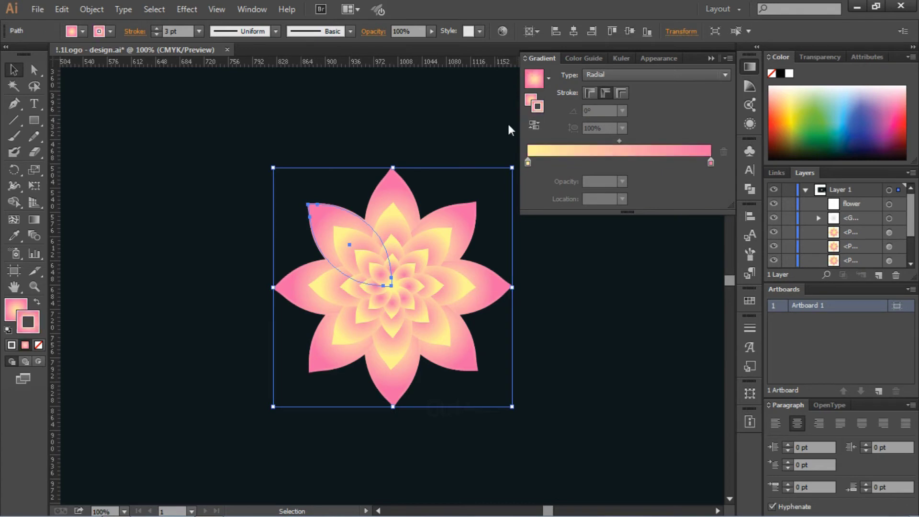
{"action": "left_click", "coordinate": [421, 111]}
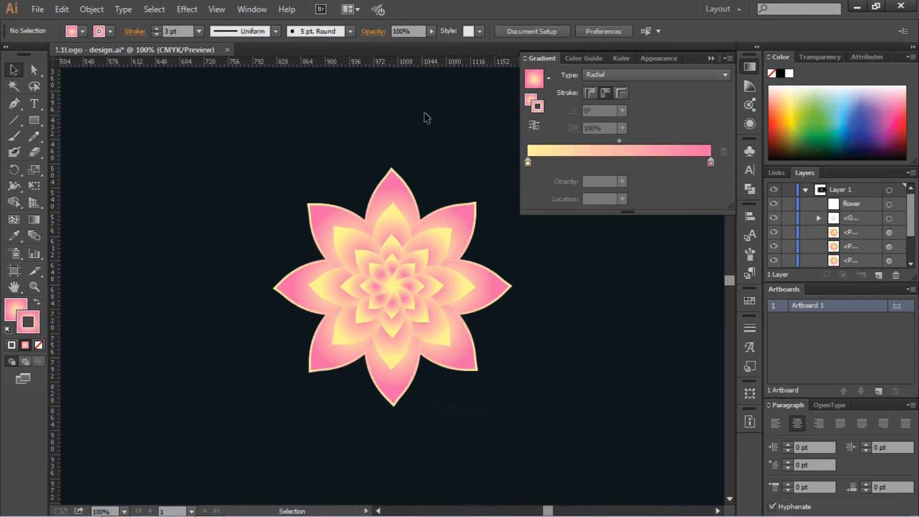
- Shift the midpoint of the outermost petal layer's stroke gradient to a location of about 36.23%
{"action": "left_click", "coordinate": [384, 266]}
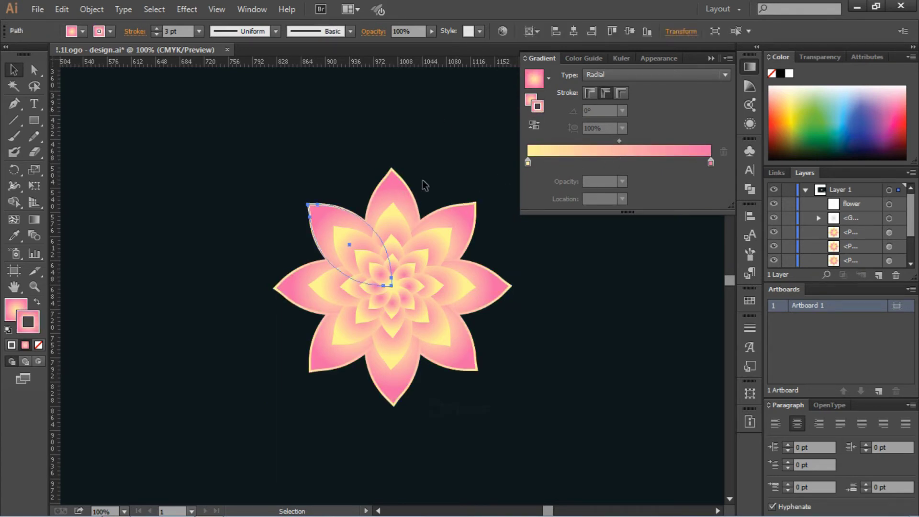
{"action": "left_click", "coordinate": [527, 163]}
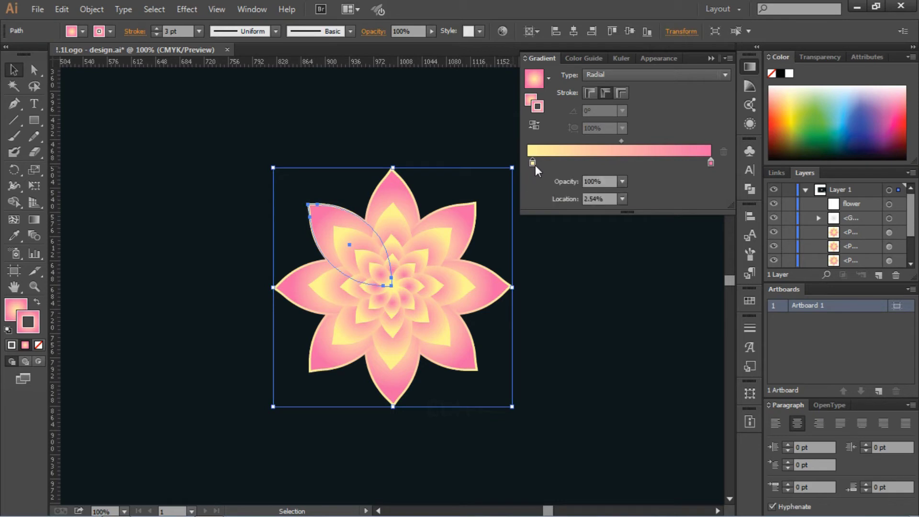
{"action": "mouse_move", "coordinate": [711, 164]}
{"action": "left_mouse_down"}
{"action": "mouse_move", "coordinate": [674, 166]}
{"action": "mouse_move", "coordinate": [726, 162]}
{"action": "left_mouse_up"}
{"action": "left_click_drag", "start_coordinate": [619, 142], "coordinate": [594, 142]}
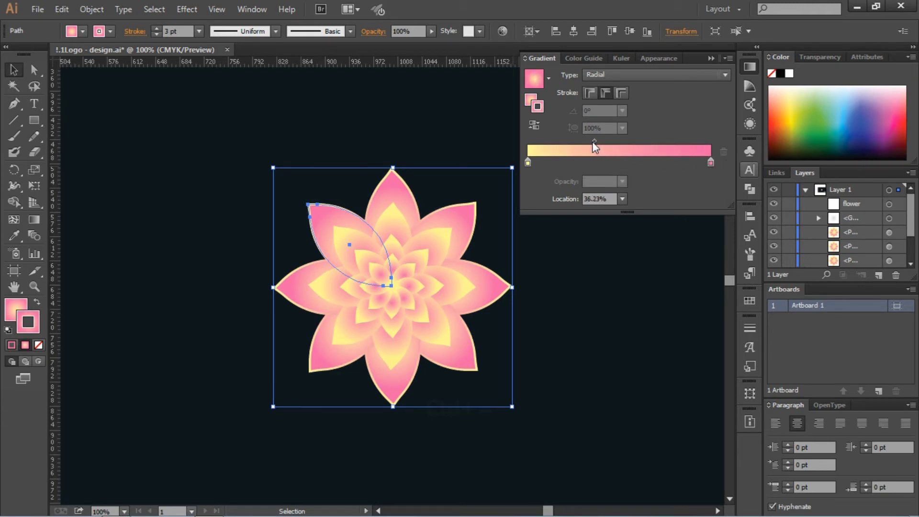
- Add an intermediate colour stop to the outermost petals' stroke gradient at about 19.57% and deselect the layer
{"action": "left_click", "coordinate": [567, 163]}
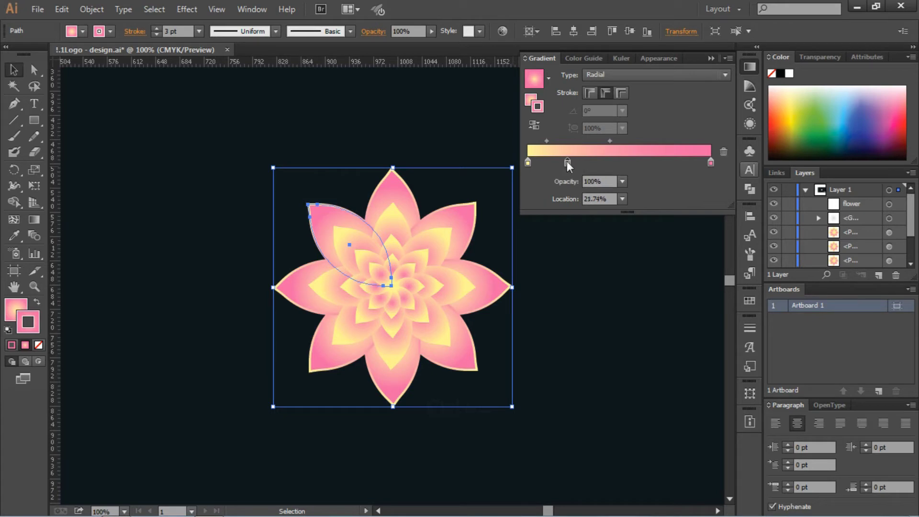
{"action": "mouse_move", "coordinate": [567, 163]}
{"action": "left_mouse_down"}
{"action": "mouse_move", "coordinate": [601, 163]}
{"action": "mouse_move", "coordinate": [564, 160]}
{"action": "left_mouse_up"}
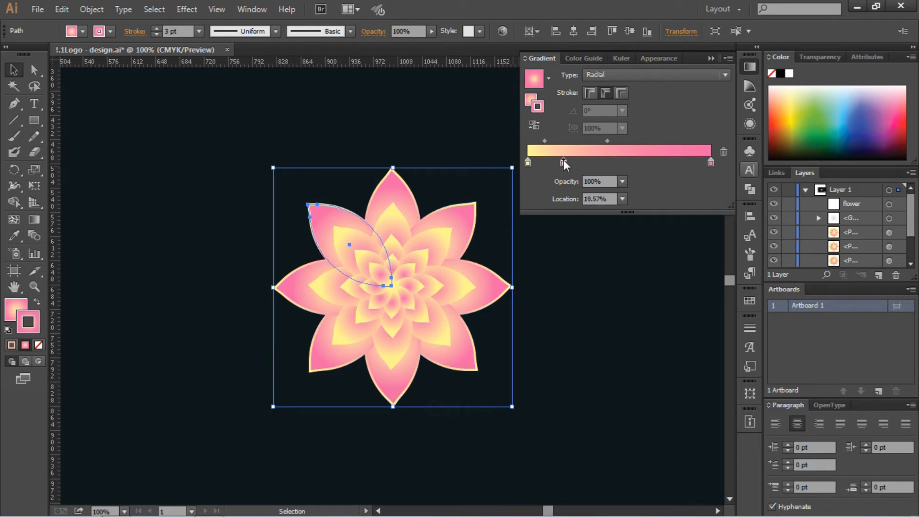
{"action": "left_click", "coordinate": [434, 136]}
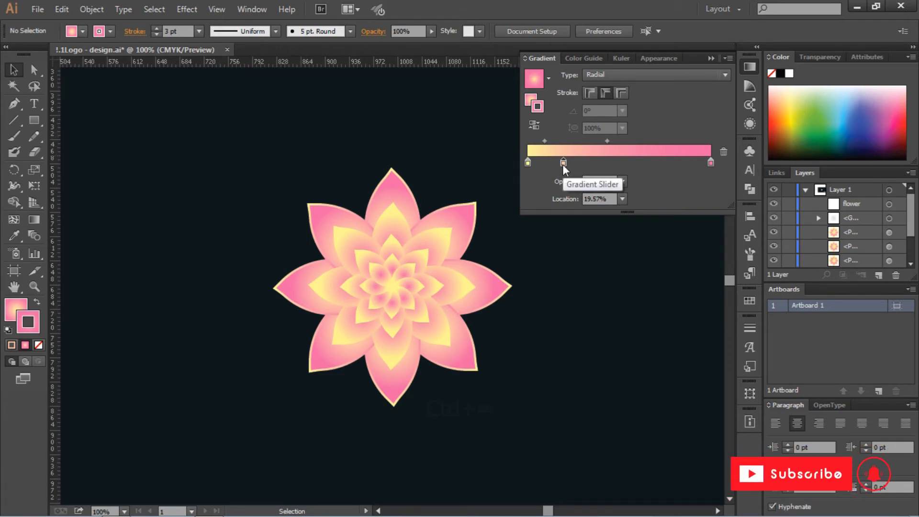
- With nothing selected, remove the intermediate stop from the current gradient and set its midpoint to about 35.47%
{"action": "left_click_drag", "start_coordinate": [562, 165], "coordinate": [560, 200]}
{"action": "left_click_drag", "start_coordinate": [614, 142], "coordinate": [593, 143]}
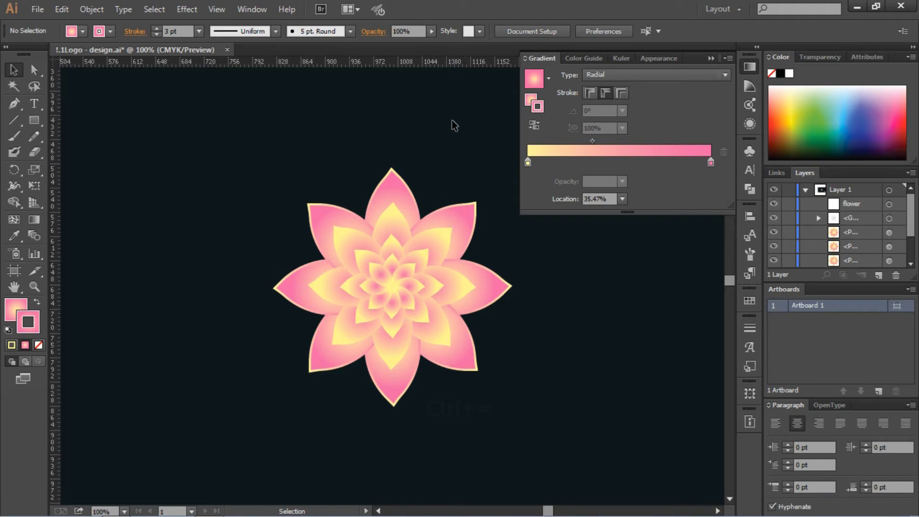
- Give the second petal layer a 2 pt gradient stroke and reverse its fill gradient so it runs from yellow to pink
{"action": "left_click", "coordinate": [389, 220]}
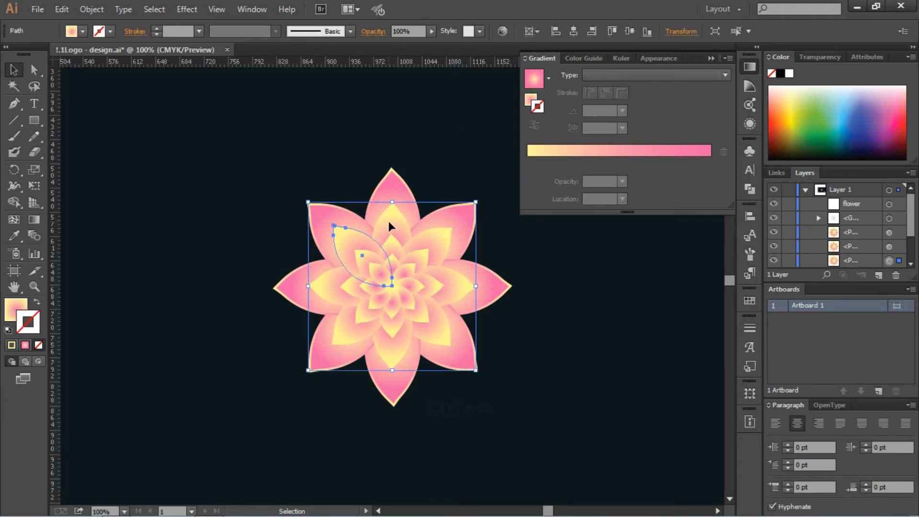
{"action": "left_click", "coordinate": [532, 101]}
{"action": "left_click", "coordinate": [542, 106]}
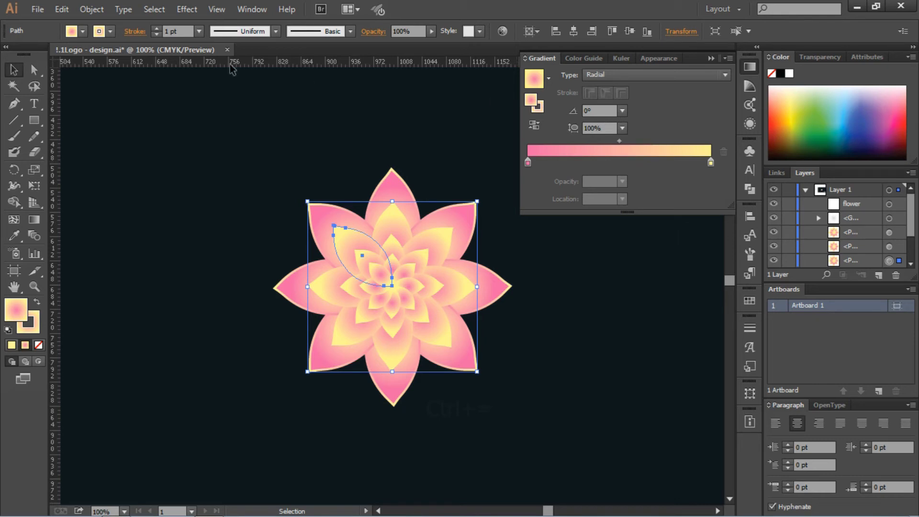
{"action": "left_click", "coordinate": [186, 31]}
{"action": "key", "text": "Up"}
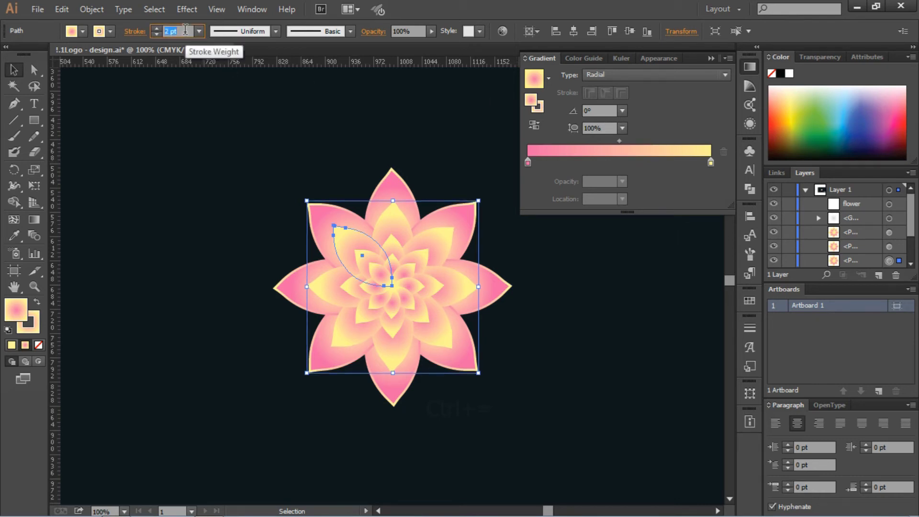
{"action": "left_click", "coordinate": [535, 126]}
{"action": "left_click", "coordinate": [439, 121]}
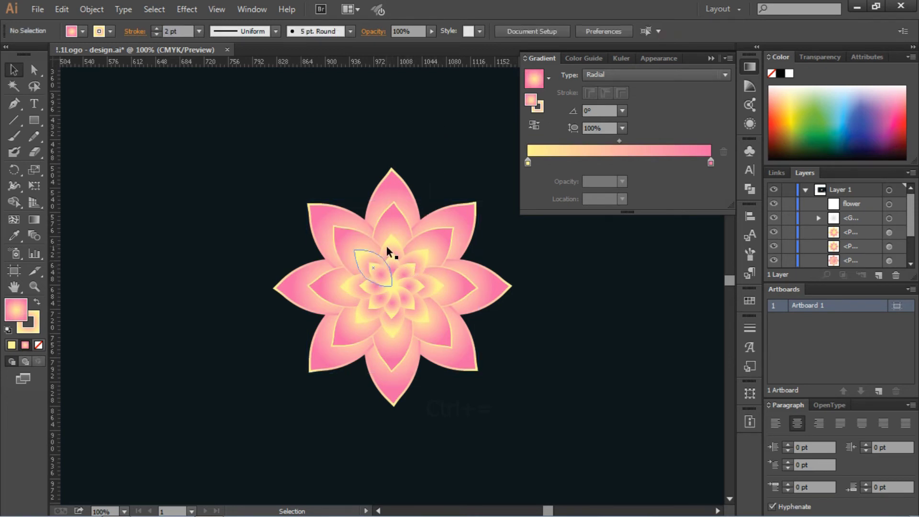
- Try copying the second petal layer's fill and stroke onto the third petal layer with the Eyedropper
{"action": "left_click", "coordinate": [373, 263]}
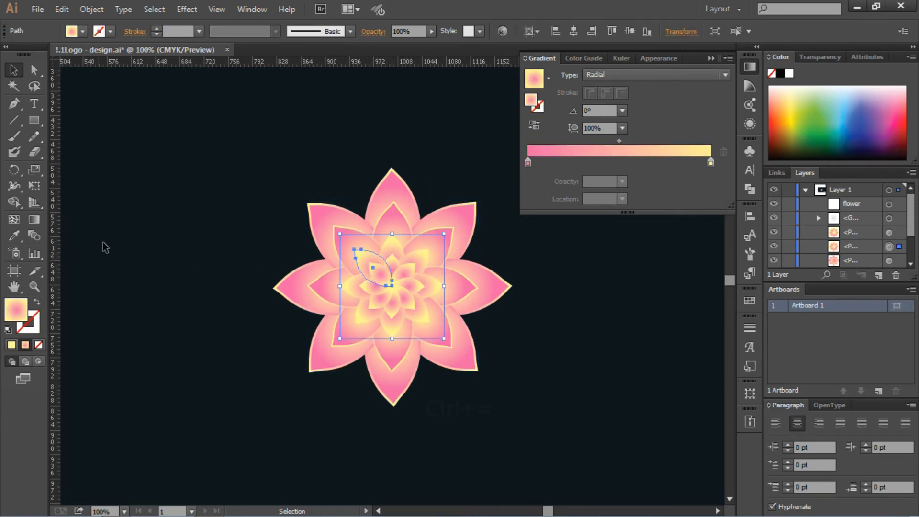
{"action": "left_click", "coordinate": [14, 235]}
{"action": "left_click", "coordinate": [341, 236]}
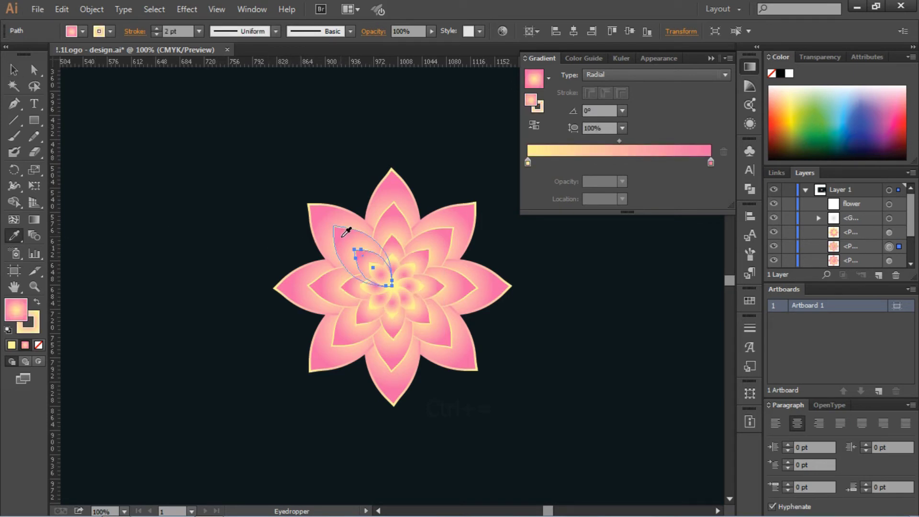
{"action": "left_click", "coordinate": [580, 308], "text": "ctrl"}
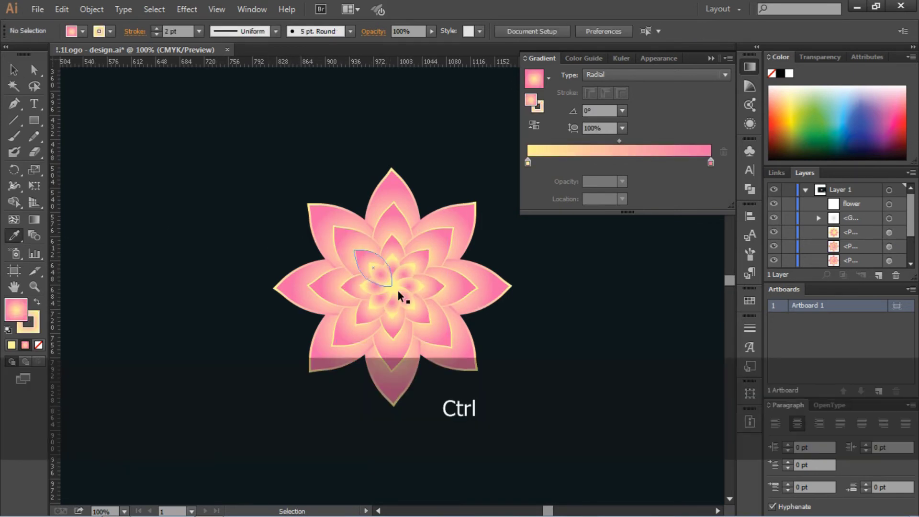
- Try applying the same sampled fill and 2 pt stroke to the innermost petal layer
{"action": "left_click", "coordinate": [382, 284], "text": "ctrl"}
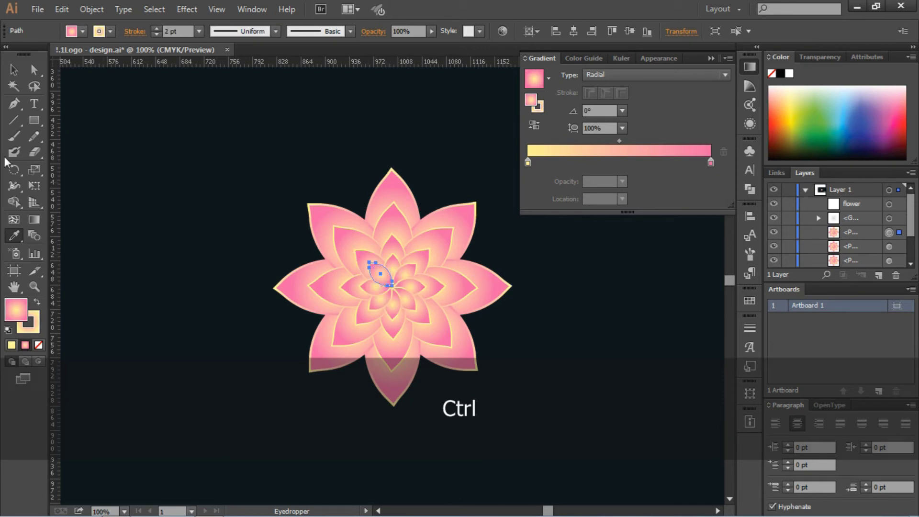
{"action": "key", "text": "v"}
{"action": "left_click", "coordinate": [578, 345]}
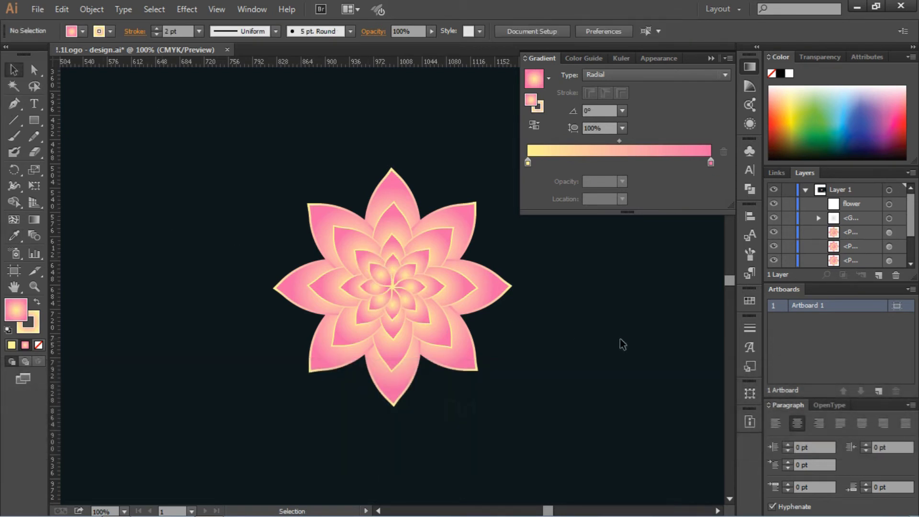
- Undo the Eyedropper style changes on the innermost and third petal layers
{"action": "left_click", "coordinate": [380, 281]}
{"action": "key", "text": "ctrl+z"}
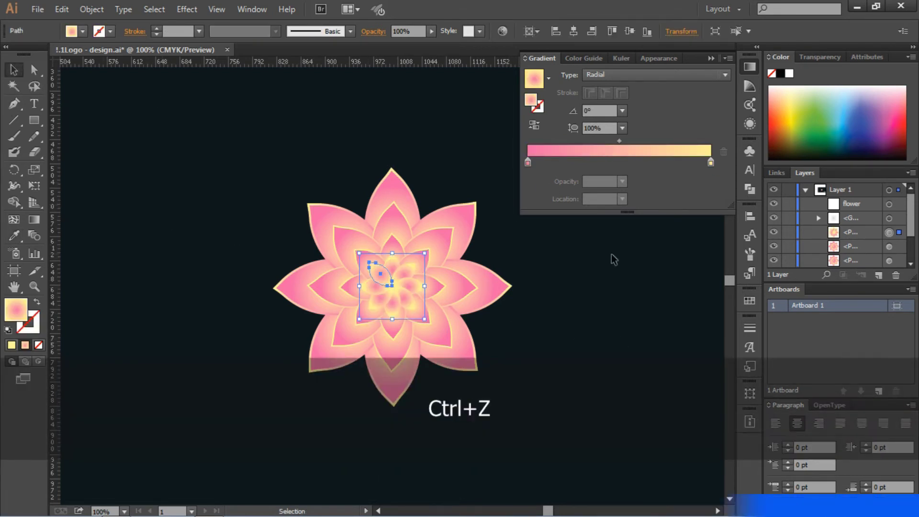
{"action": "key", "text": "ctrl+z"}
{"action": "key", "text": "ctrl+z"}
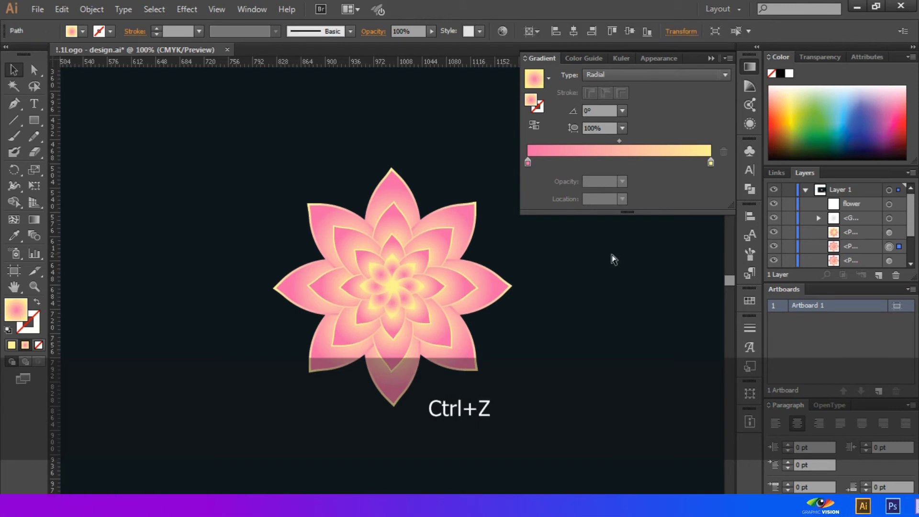
{"action": "key", "text": "ctrl+z"}
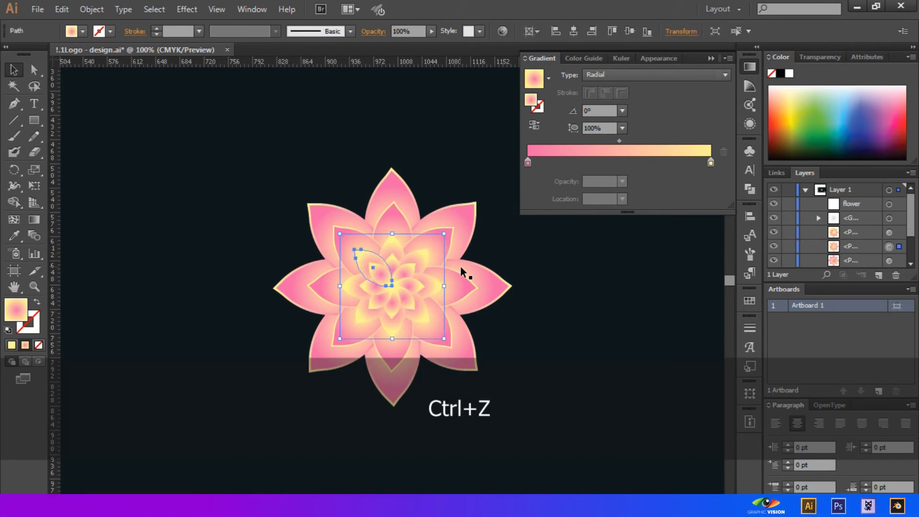
- Copy the second petal layer's gradient fill and 2 pt stroke onto the third and innermost petal layers with the Eyedropper
{"action": "left_click", "coordinate": [14, 235]}
{"action": "left_click", "coordinate": [395, 275], "text": "ctrl"}
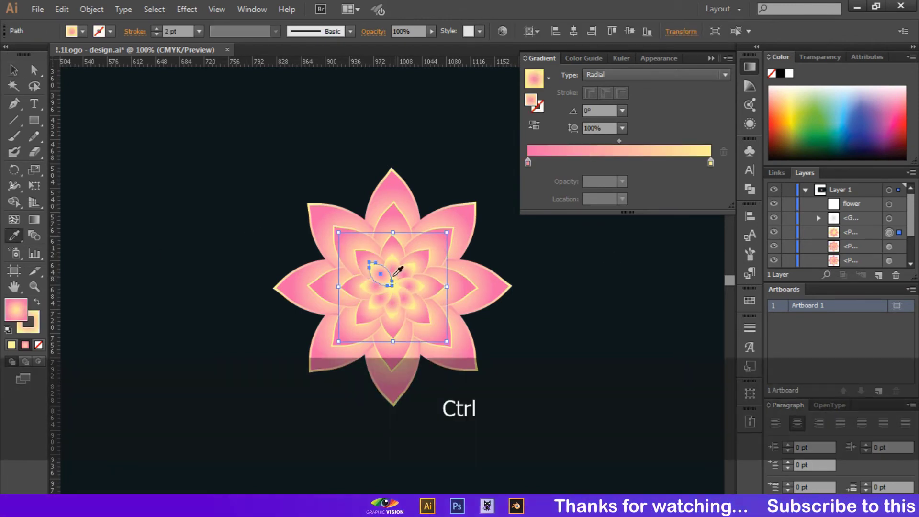
{"action": "left_click", "coordinate": [394, 275]}
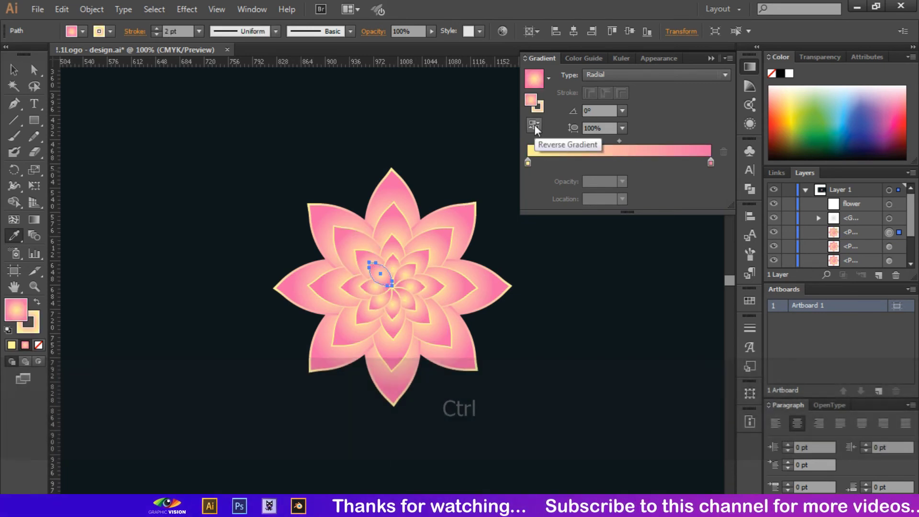
{"action": "left_click", "coordinate": [535, 124]}
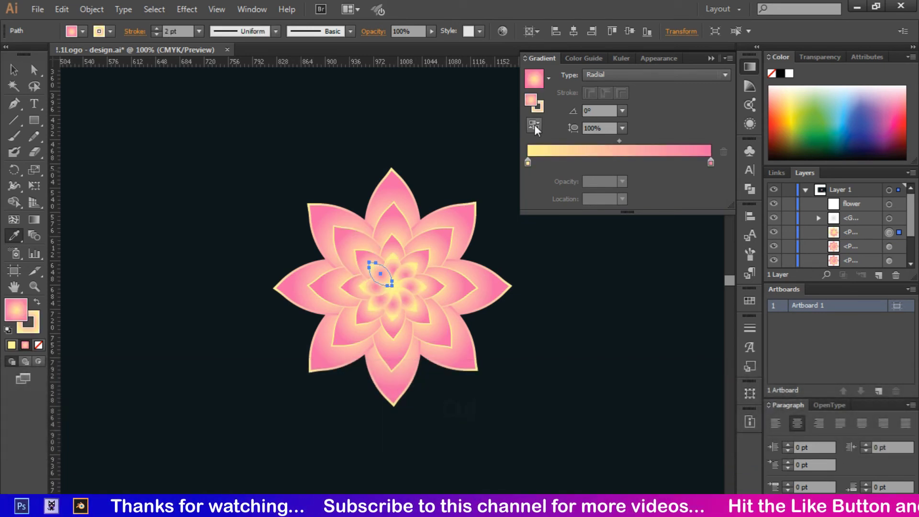
{"action": "key", "text": "ctrl"}
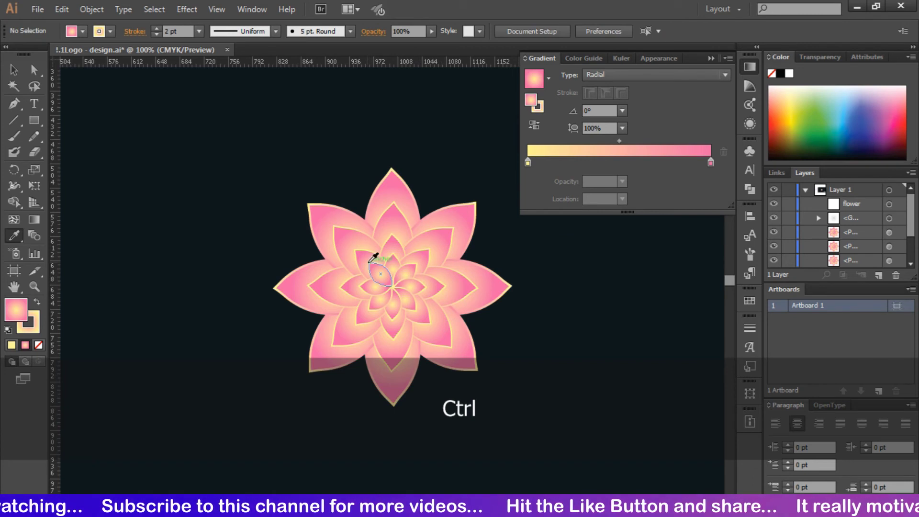
- Reverse the innermost petal layer's fill and stroke gradients and set its stroke to 1 pt
{"action": "key", "text": "ctrl+equal"}
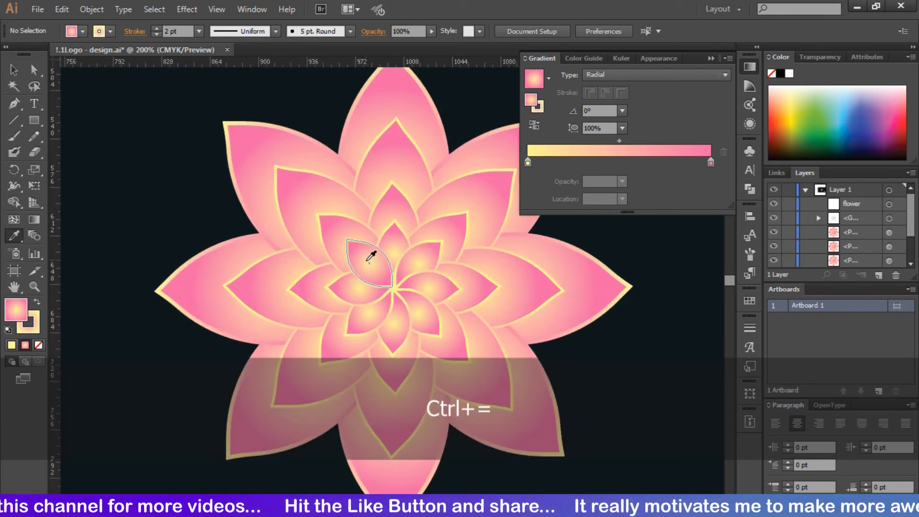
{"action": "left_click", "coordinate": [381, 261], "text": "ctrl"}
{"action": "left_click", "coordinate": [534, 125]}
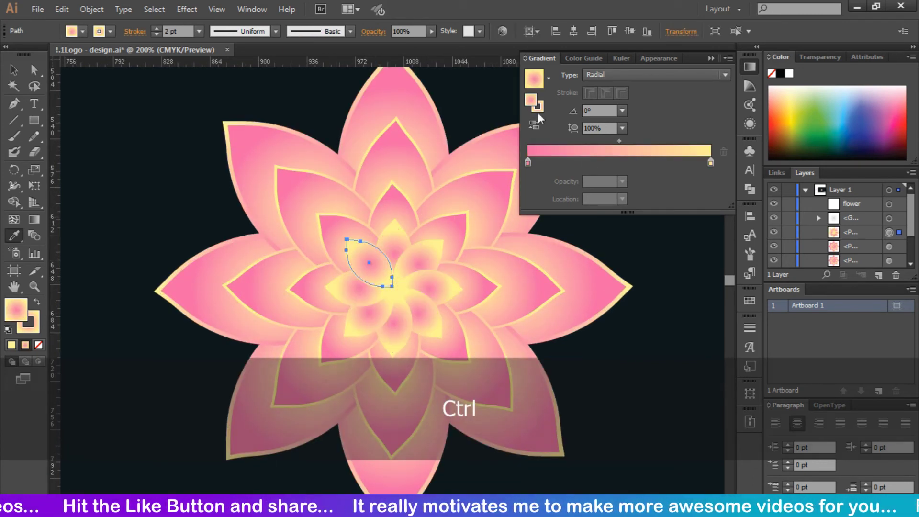
{"action": "left_click", "coordinate": [538, 107]}
{"action": "left_click", "coordinate": [534, 125]}
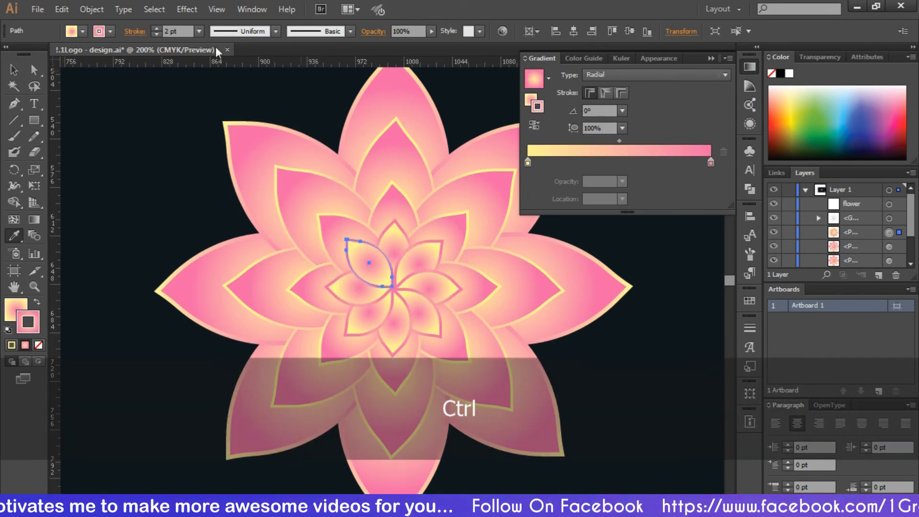
{"action": "left_click", "coordinate": [157, 34]}
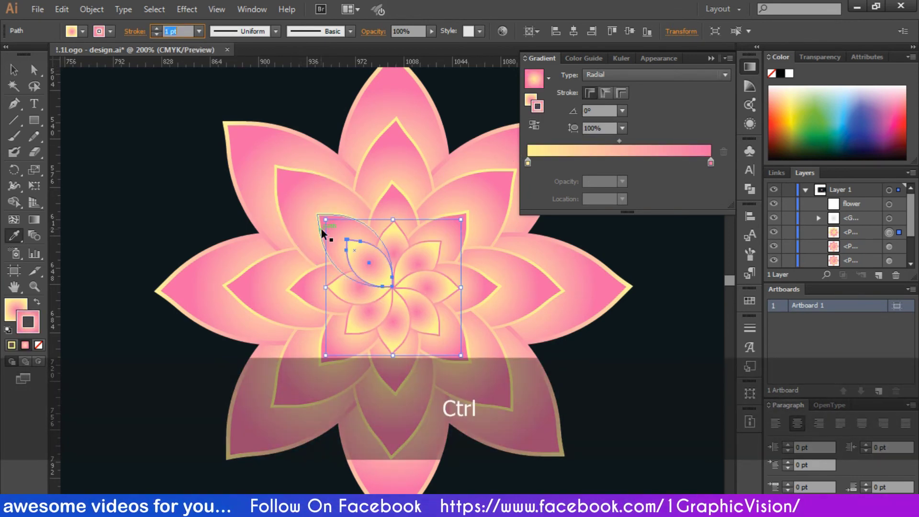
- Reverse the third petal layer's gradients for a yellow-tipped fill and a pink outline
{"action": "left_click", "coordinate": [333, 231], "text": "ctrl"}
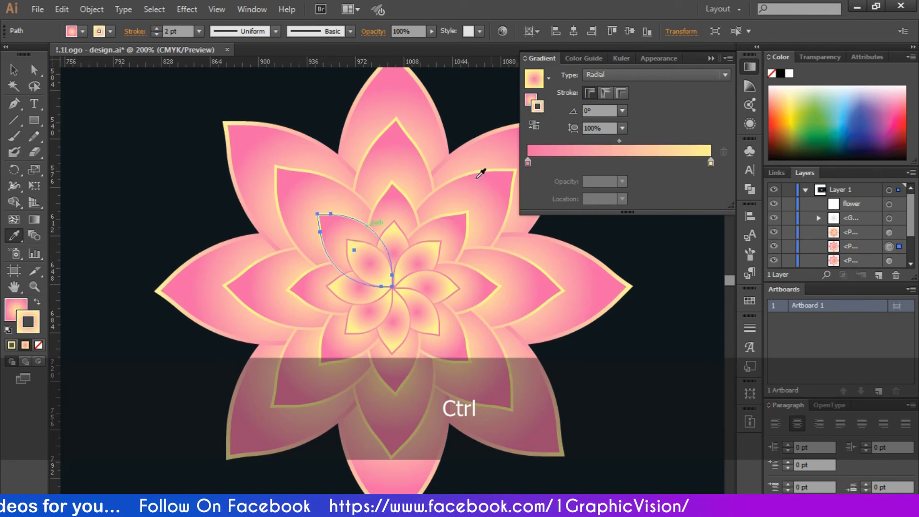
{"action": "left_click", "coordinate": [530, 99]}
{"action": "left_click", "coordinate": [535, 127]}
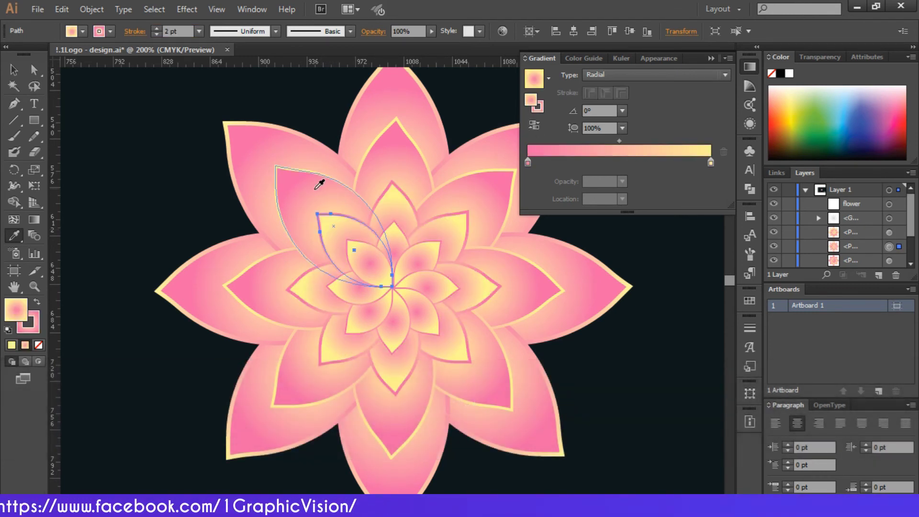
- Reverse both the fill and stroke gradients of the second petal layer to match the inner layers
{"action": "left_click", "coordinate": [318, 205], "text": "ctrl"}
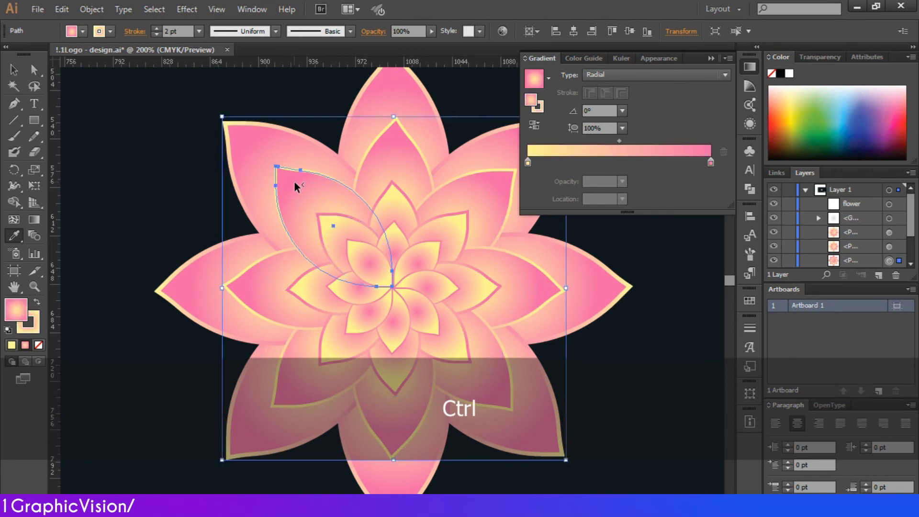
{"action": "left_click", "coordinate": [534, 127]}
{"action": "left_click", "coordinate": [537, 107]}
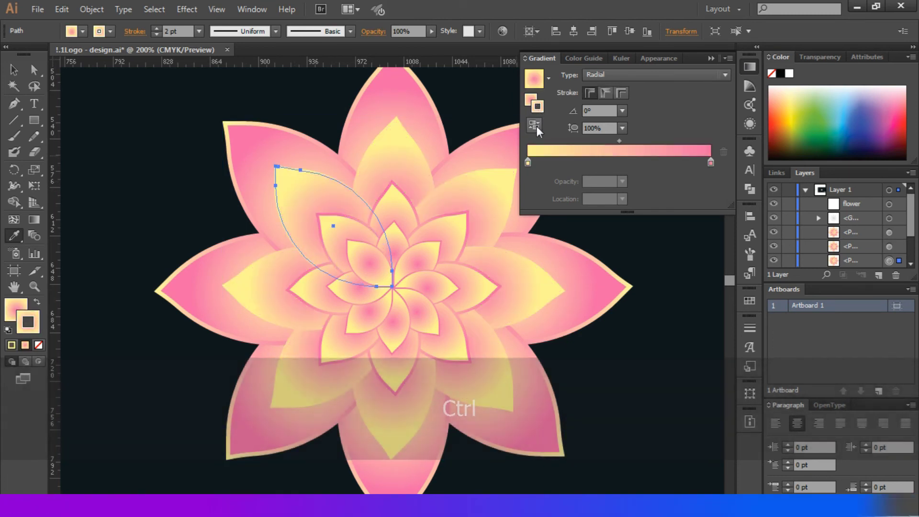
{"action": "key", "text": "v"}
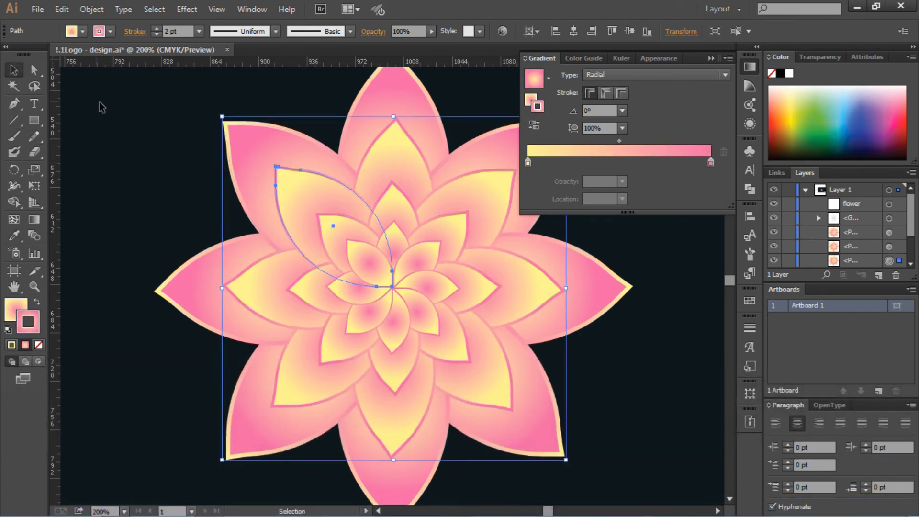
- Set the innermost petal layer's stroke weight to 0.5 pt
{"action": "left_click", "coordinate": [100, 103]}
{"action": "left_click", "coordinate": [347, 220]}
{"action": "left_click", "coordinate": [198, 32]}
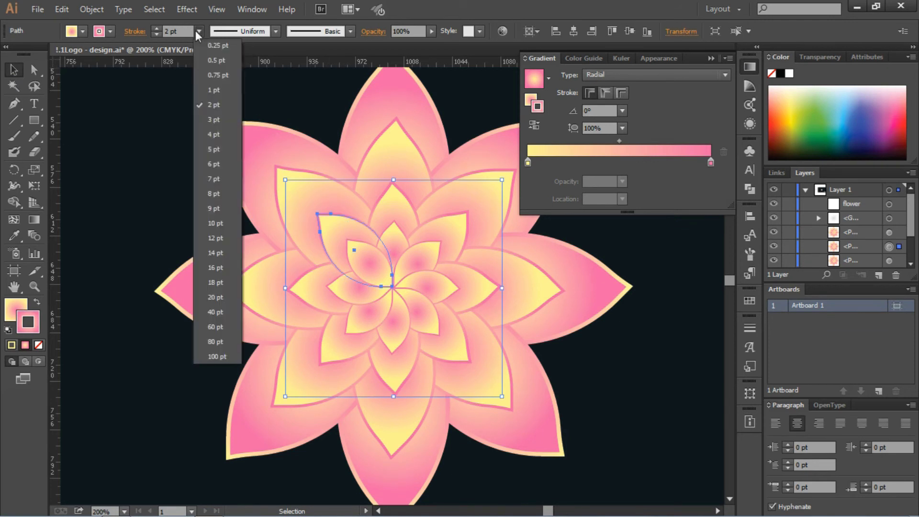
{"action": "left_click", "coordinate": [380, 256]}
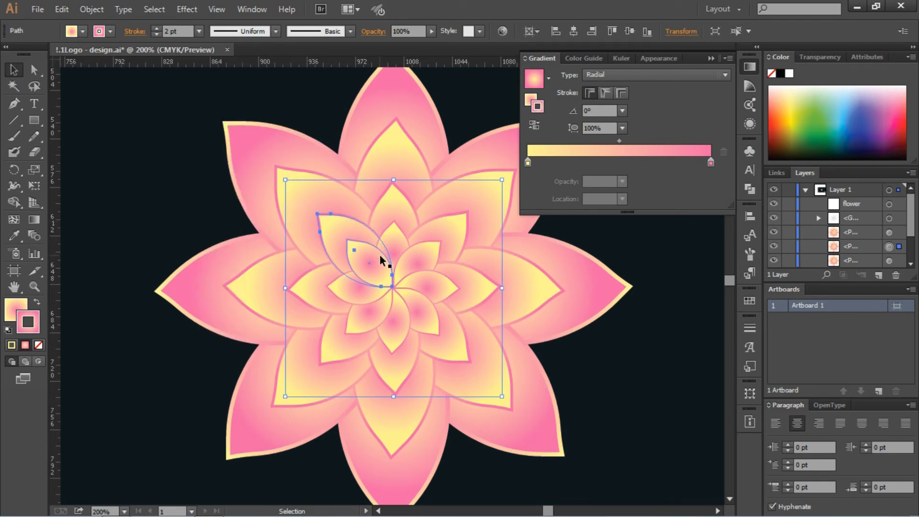
{"action": "left_click", "coordinate": [156, 35]}
{"action": "left_click", "coordinate": [198, 32]}
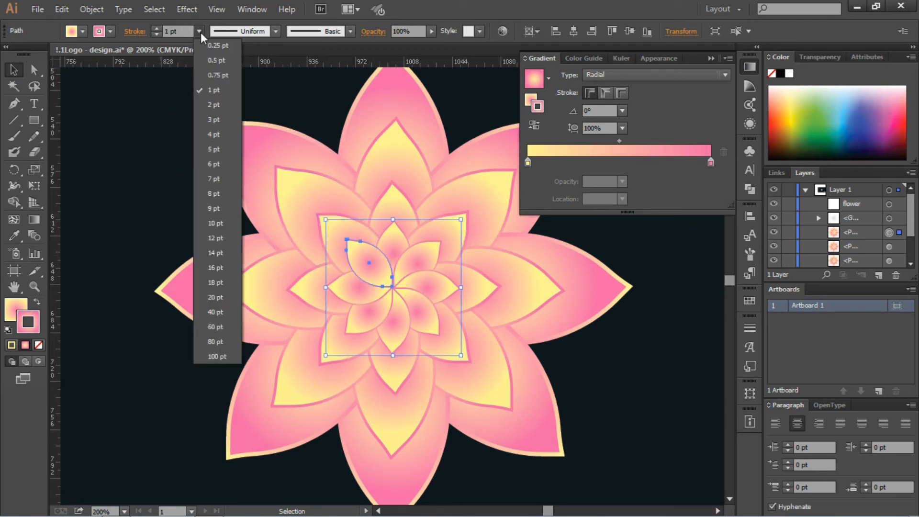
{"action": "left_click", "coordinate": [215, 63]}
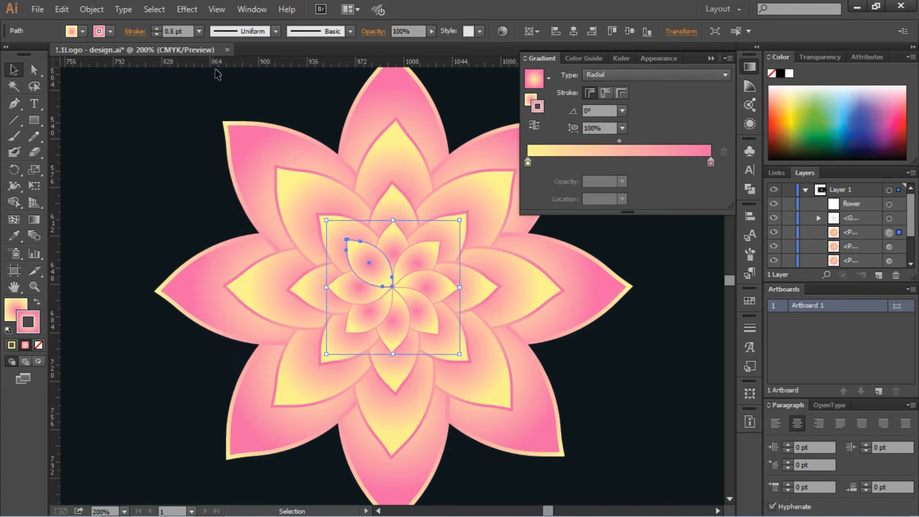
- Set the stroke weight of the third and second petal layers to 1 pt
{"action": "left_click", "coordinate": [318, 214]}
{"action": "left_click", "coordinate": [205, 38]}
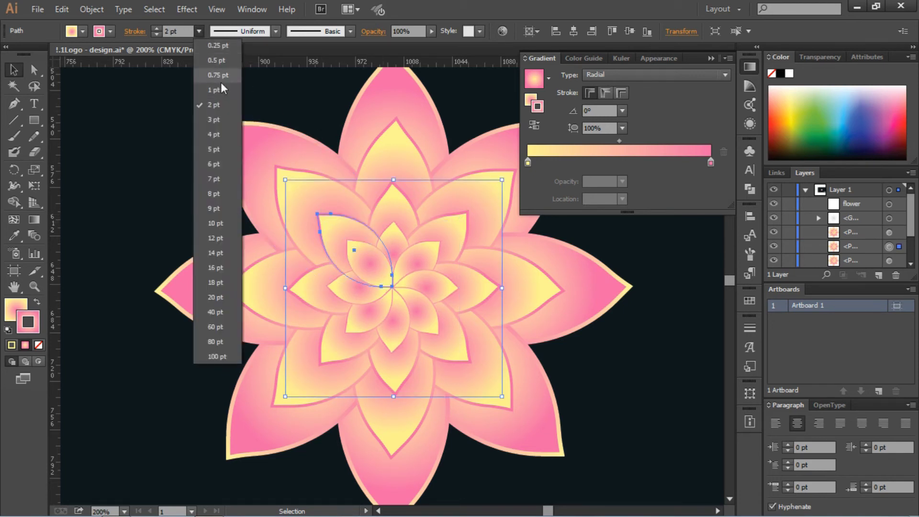
{"action": "left_click", "coordinate": [219, 86]}
{"action": "left_click", "coordinate": [318, 205]}
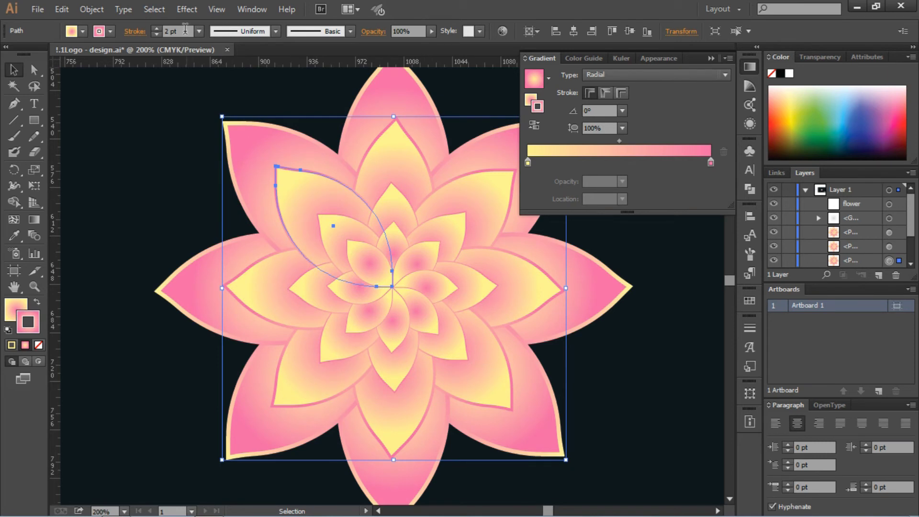
{"action": "left_click", "coordinate": [199, 32]}
{"action": "left_click", "coordinate": [220, 94]}
{"action": "left_click", "coordinate": [148, 114]}
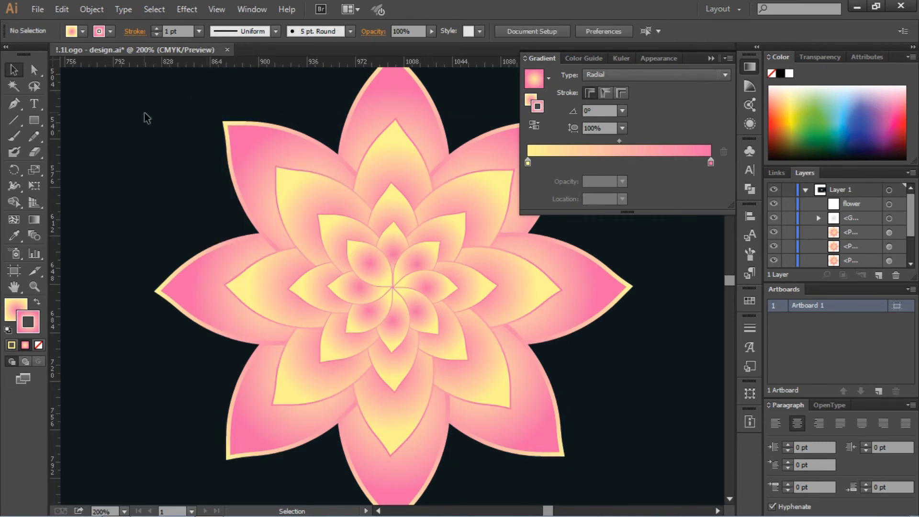
- Close the gradient settings and group all the flower's petal layers
{"action": "left_click", "coordinate": [711, 58]}
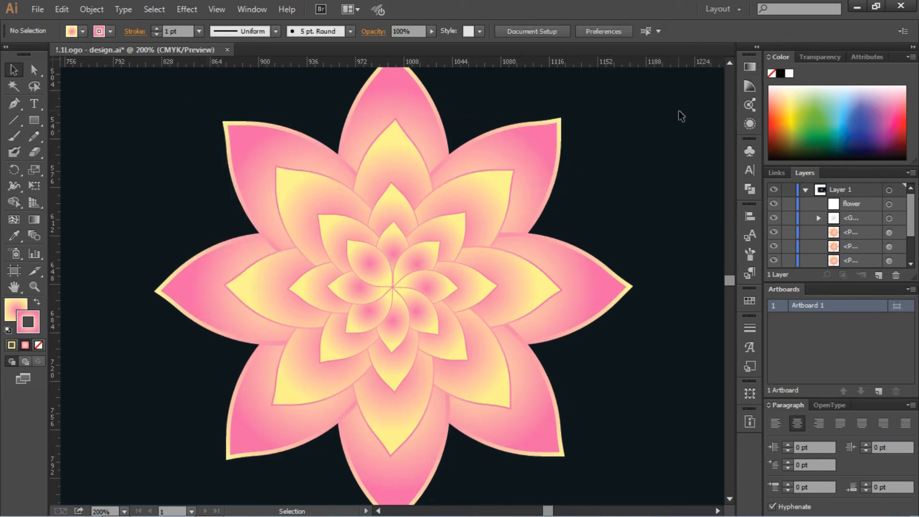
{"action": "key", "text": "ctrl+0"}
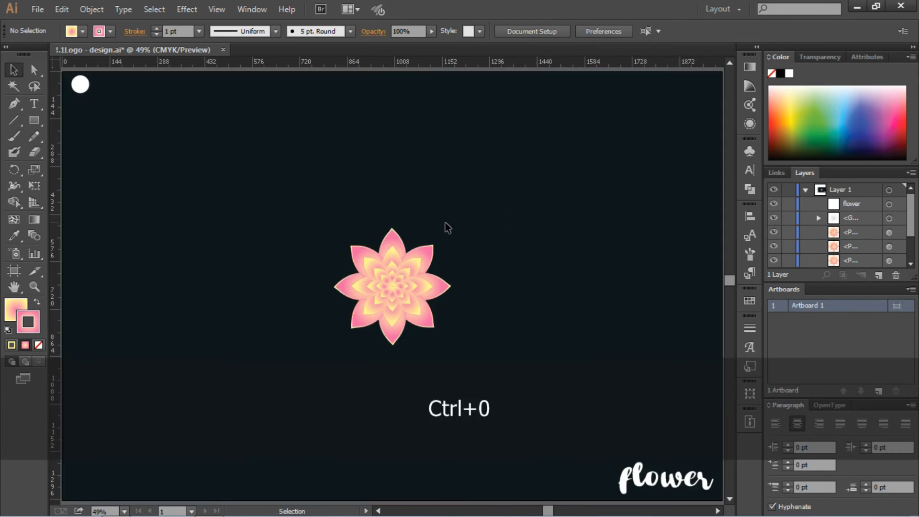
{"action": "left_click_drag", "start_coordinate": [240, 159], "coordinate": [501, 386]}
{"action": "right_click", "coordinate": [392, 279]}
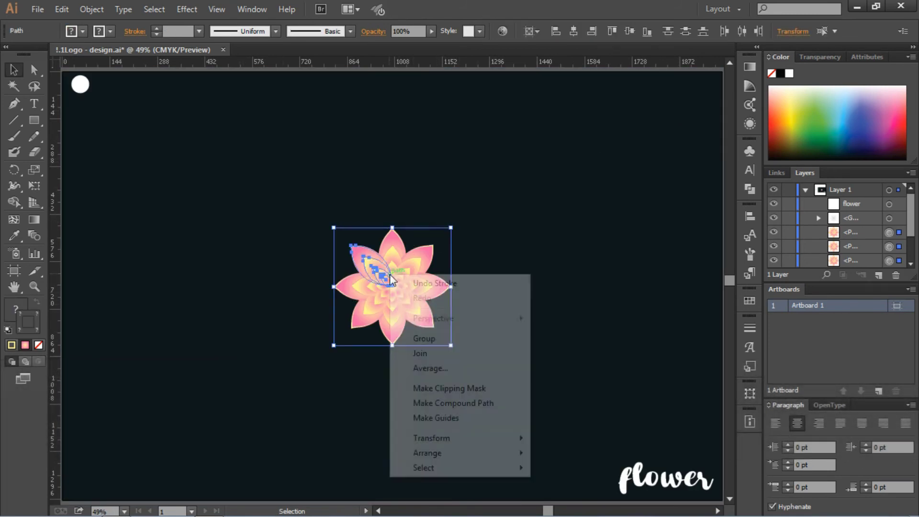
{"action": "left_click", "coordinate": [423, 338]}
{"action": "left_click", "coordinate": [566, 330]}
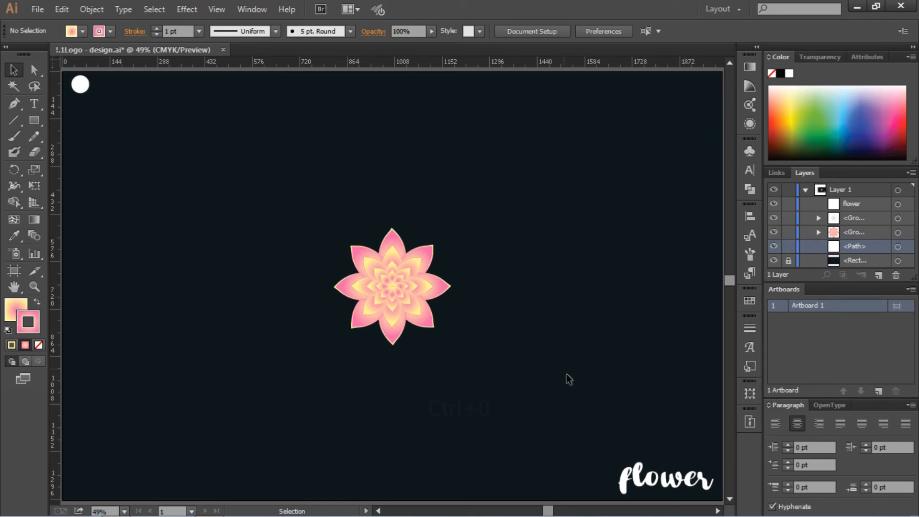
- Move the "flower" text centred beneath the flower, trying it beside the petals and undoing that placement
{"action": "left_click_drag", "start_coordinate": [713, 483], "coordinate": [433, 381]}
{"action": "left_click", "coordinate": [495, 406]}
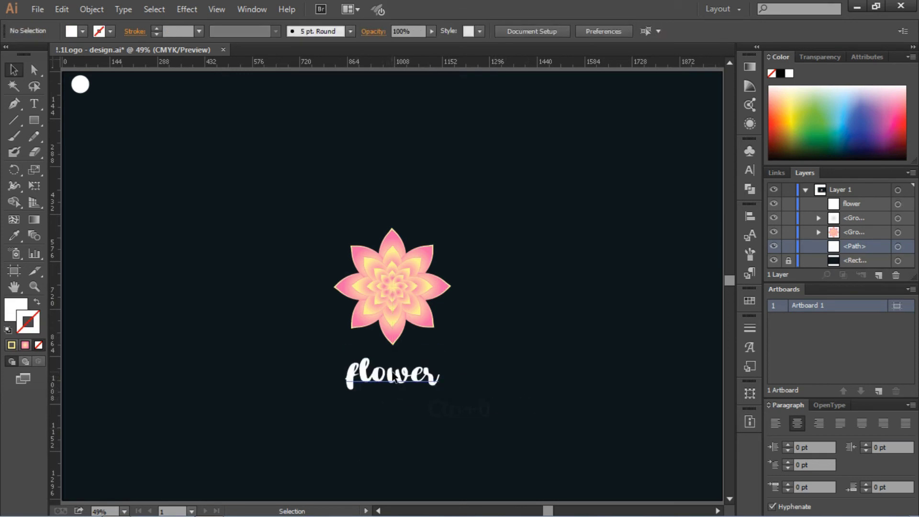
{"action": "left_click_drag", "start_coordinate": [396, 378], "coordinate": [512, 287]}
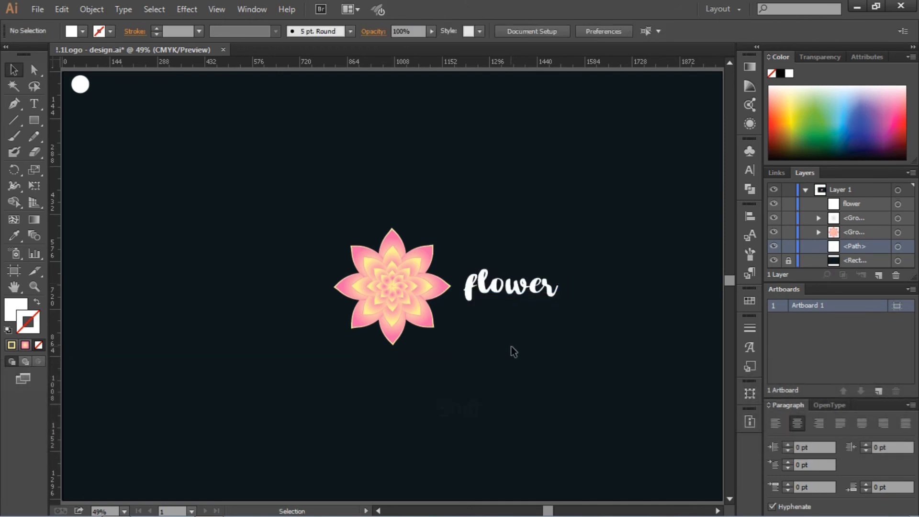
{"action": "key", "text": "ctrl+z"}
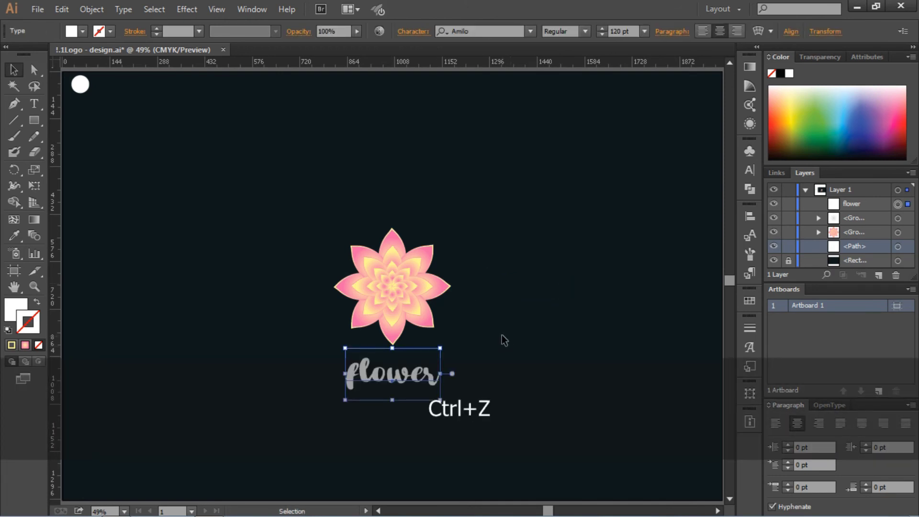
- Scale the flower group down proportionally about its centre to roughly three quarters of its size
{"action": "left_click", "coordinate": [382, 266]}
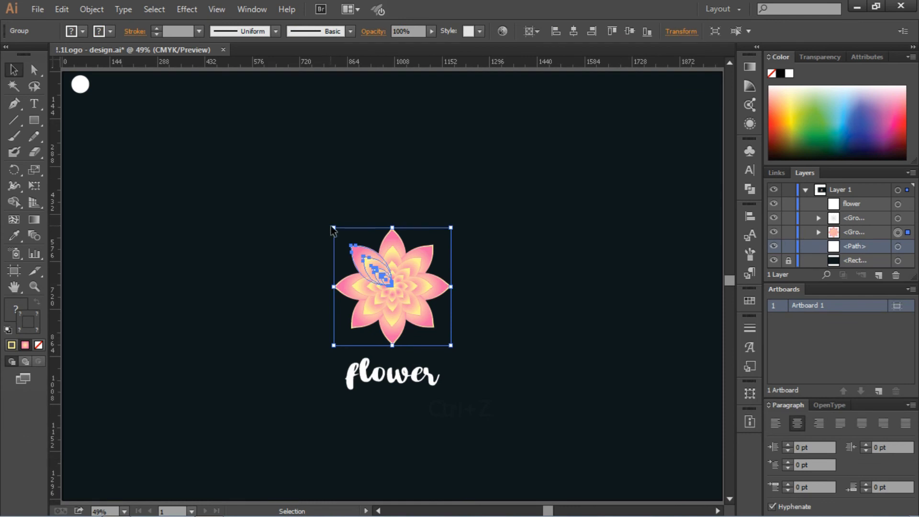
{"action": "left_click_drag", "start_coordinate": [335, 227], "coordinate": [351, 237]}
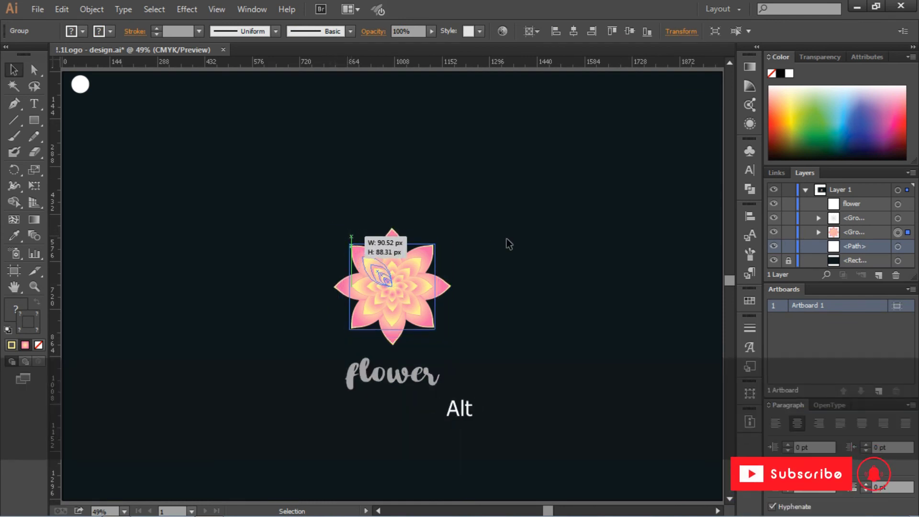
{"action": "left_click", "coordinate": [487, 273]}
- Set the "flower" text to 72 pt and move it up close beneath the smaller flower
{"action": "left_click_drag", "start_coordinate": [433, 376], "coordinate": [434, 352]}
{"action": "left_click", "coordinate": [645, 33]}
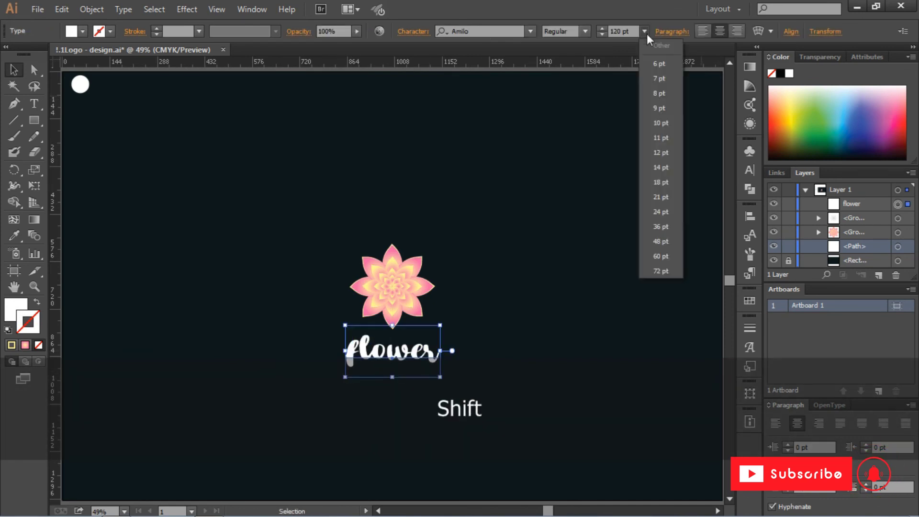
{"action": "left_click", "coordinate": [663, 273]}
{"action": "left_click", "coordinate": [494, 345]}
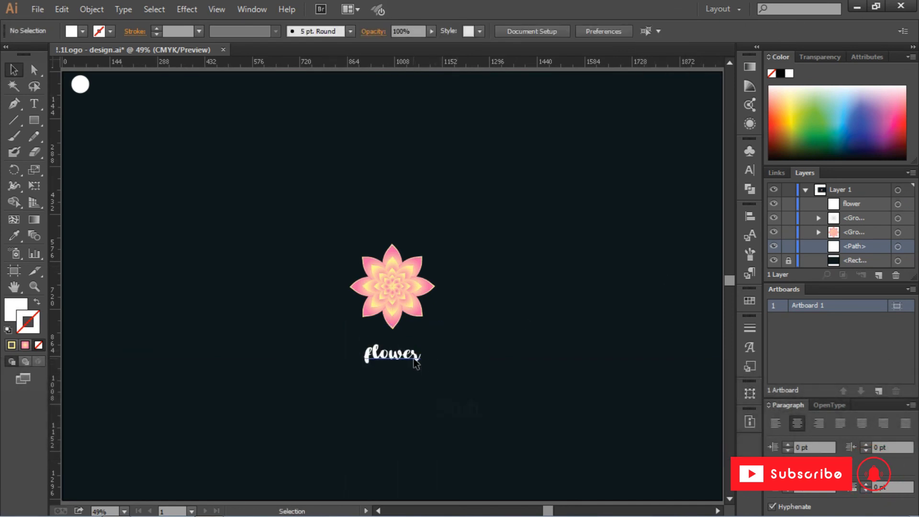
{"action": "left_click_drag", "start_coordinate": [416, 364], "coordinate": [419, 353]}
{"action": "left_click", "coordinate": [605, 228]}
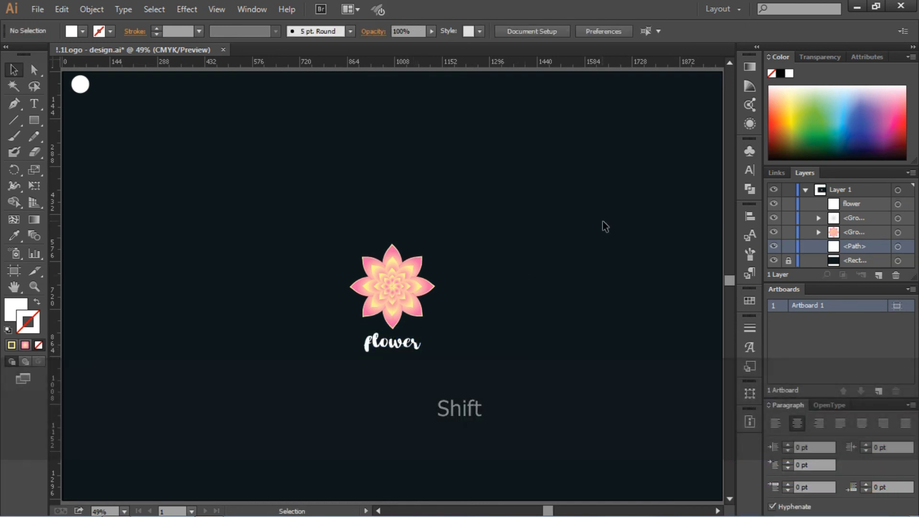